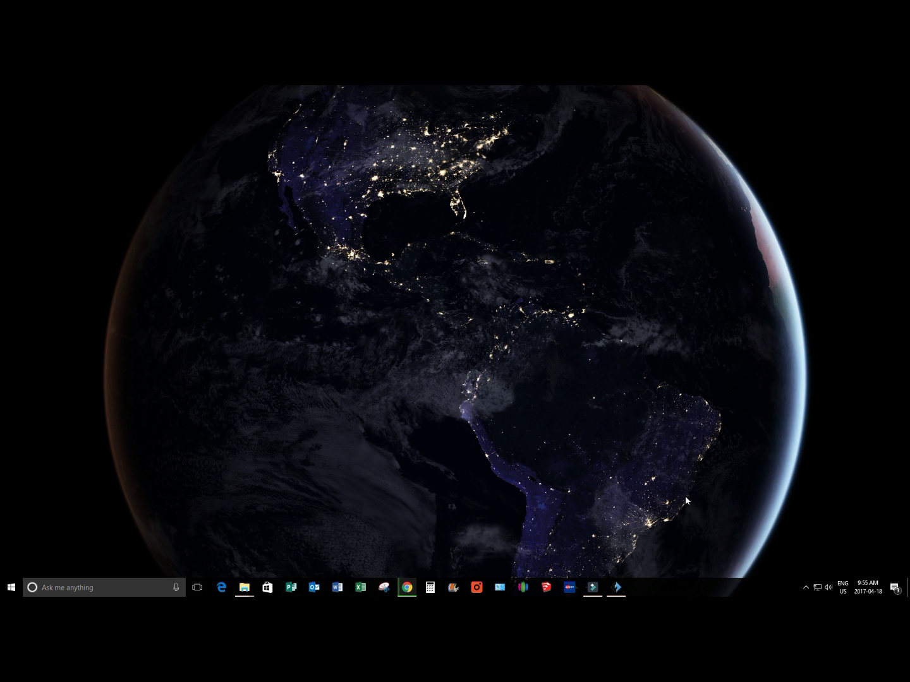
# Restore the FlashPrint window from the taskbar
pyautogui.click(620, 591)
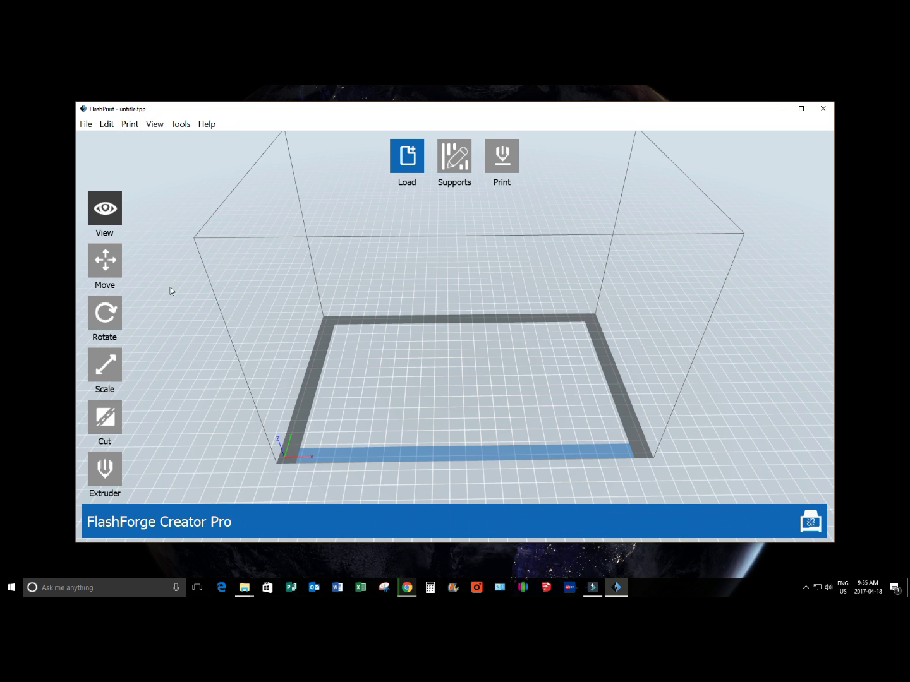
# Confirm FlashForge Creator Pro is the ticked machine type
pyautogui.click(134, 128)
pyautogui.moveTo(140, 159)
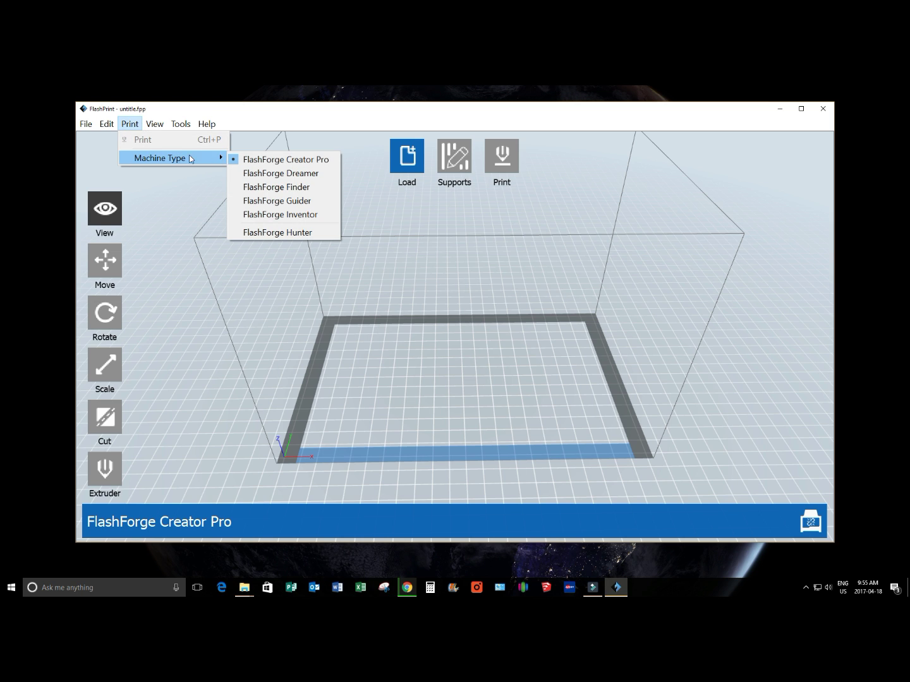
pyautogui.click(281, 162)
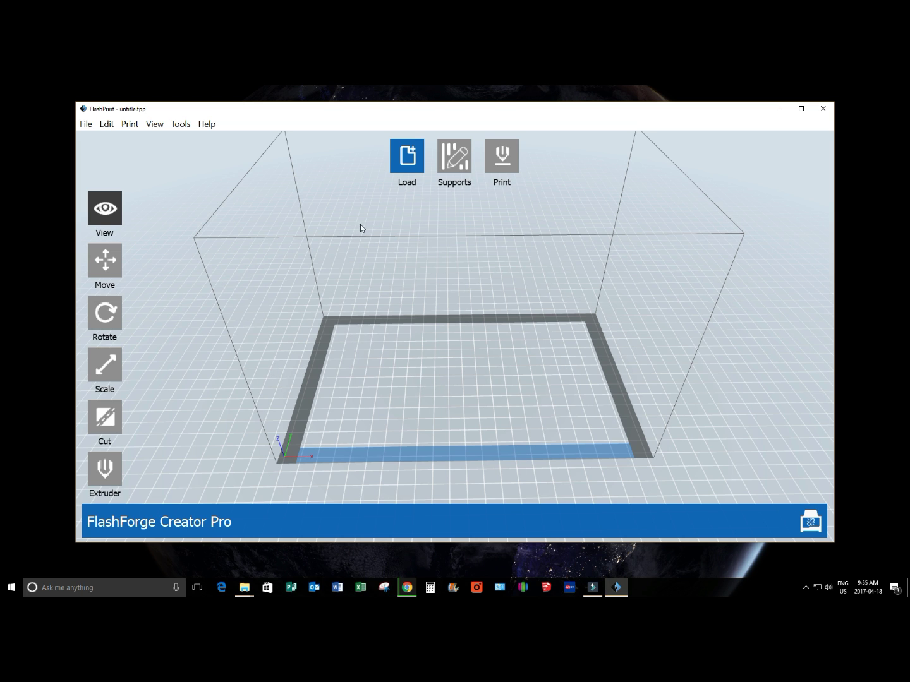
# Load Edmonton_Oilers_logo from Downloads and place it on the build platform
pyautogui.click(411, 161)
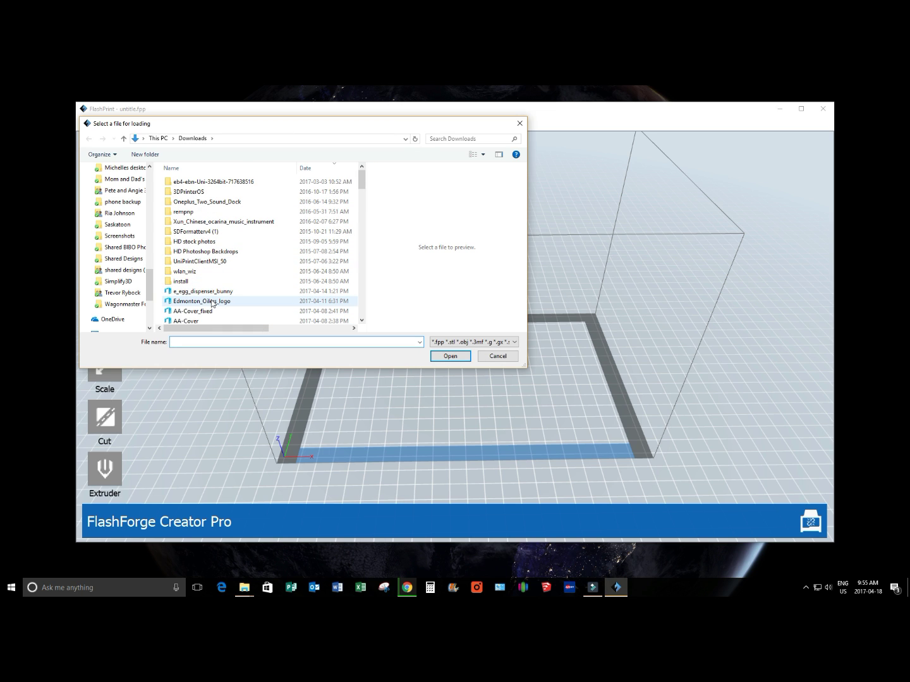
pyautogui.click(211, 301)
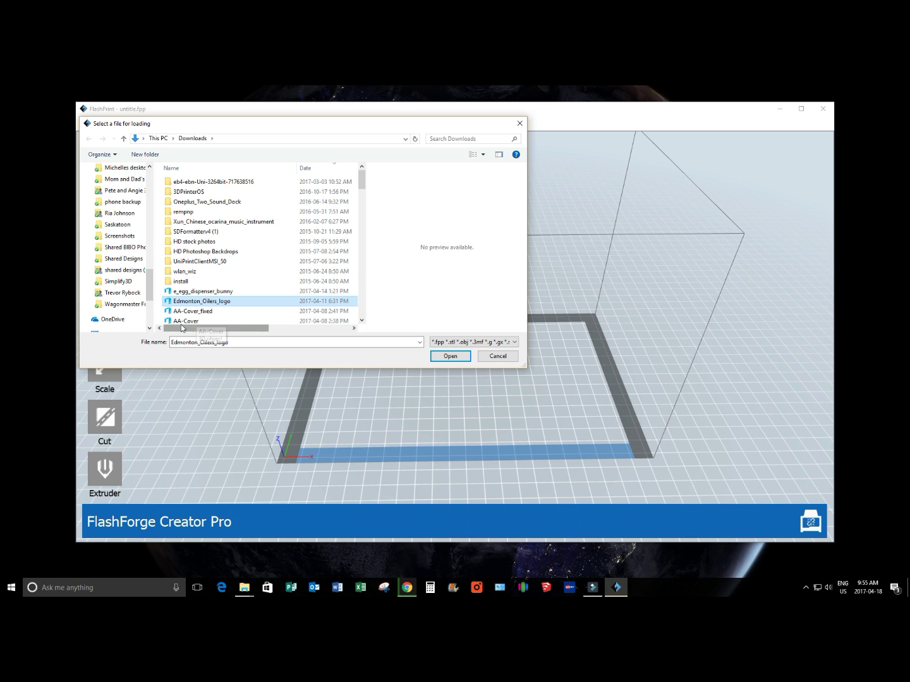
pyautogui.click(446, 356)
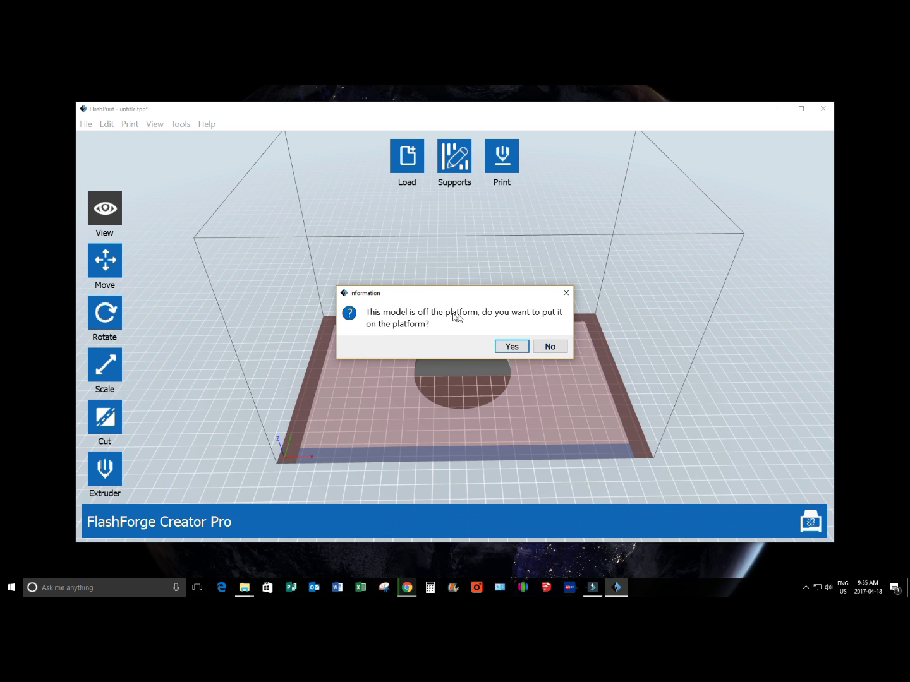
pyautogui.click(512, 346)
pyautogui.moveTo(425, 423); pyautogui.dragTo(435, 386)
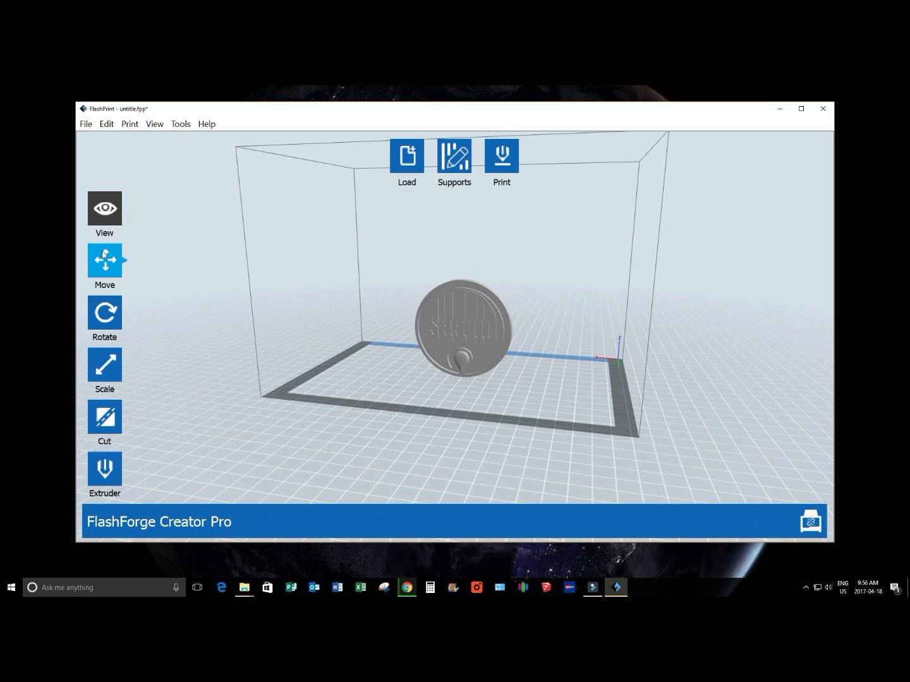
pyautogui.click(105, 213)
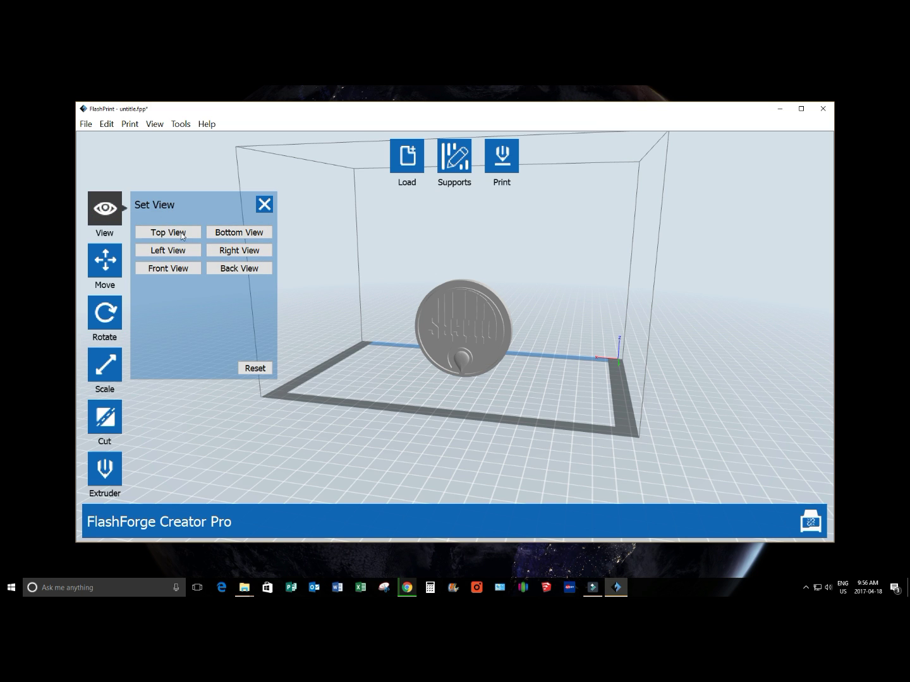
pyautogui.click(250, 235)
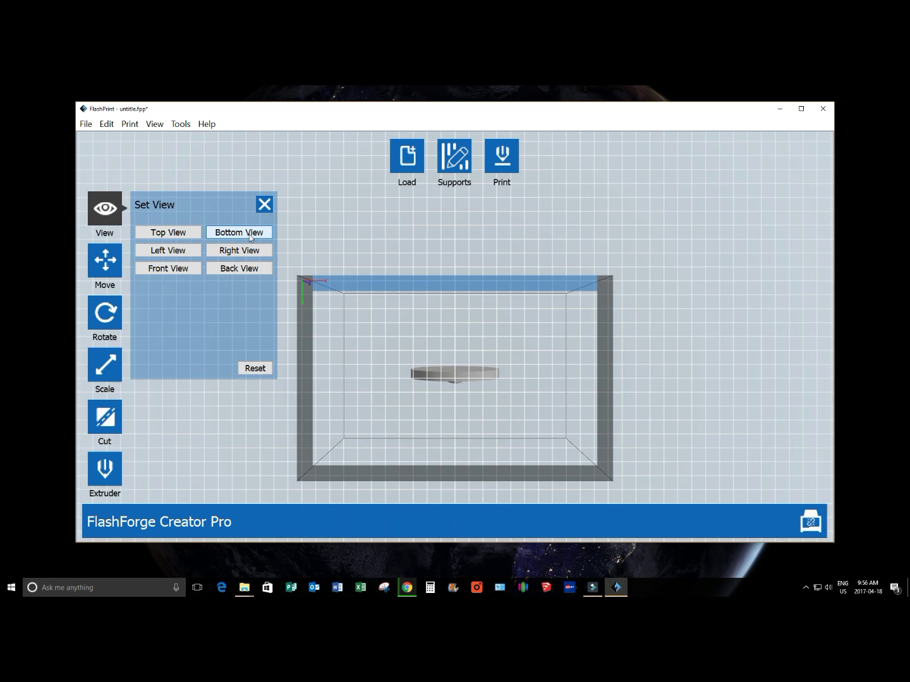
pyautogui.click(184, 268)
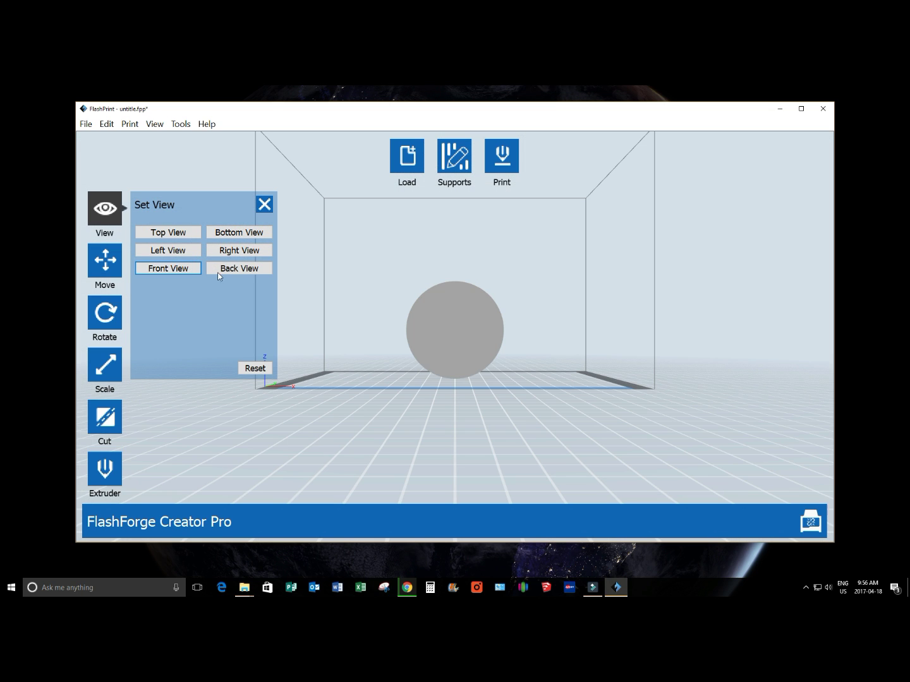
pyautogui.click(264, 204)
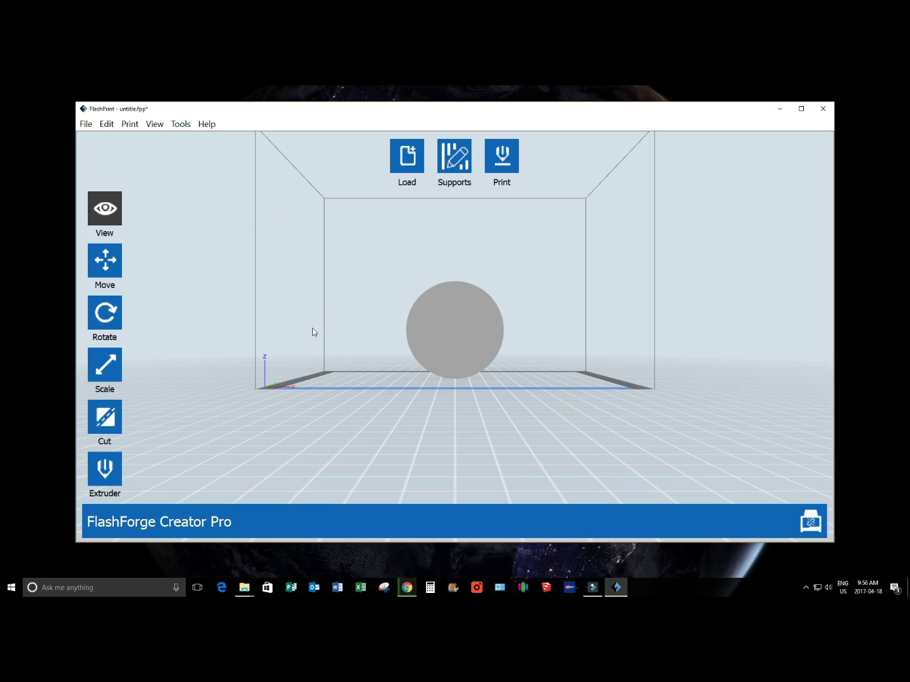
pyautogui.moveTo(312, 332); pyautogui.dragTo(409, 337)
pyautogui.moveTo(511, 347); pyautogui.dragTo(477, 344)
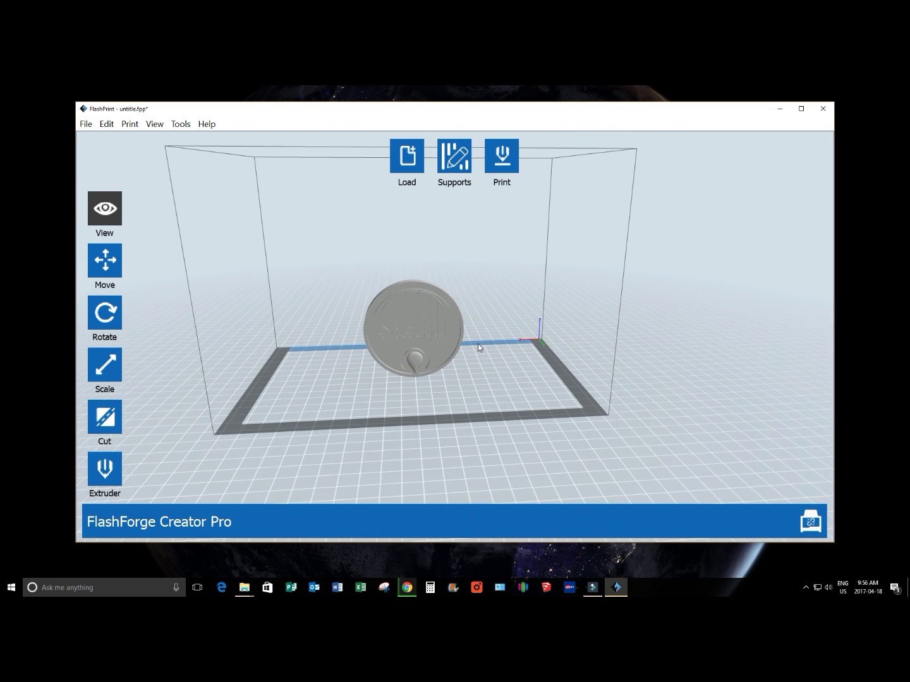
pyautogui.scroll(6, 400, 330)
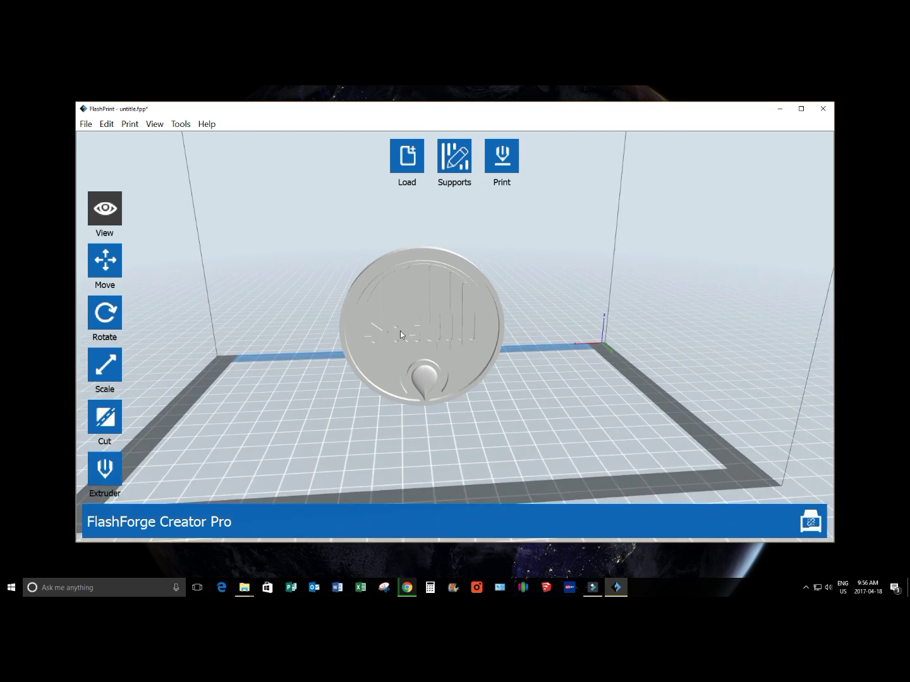
pyautogui.scroll(-8, 420, 344)
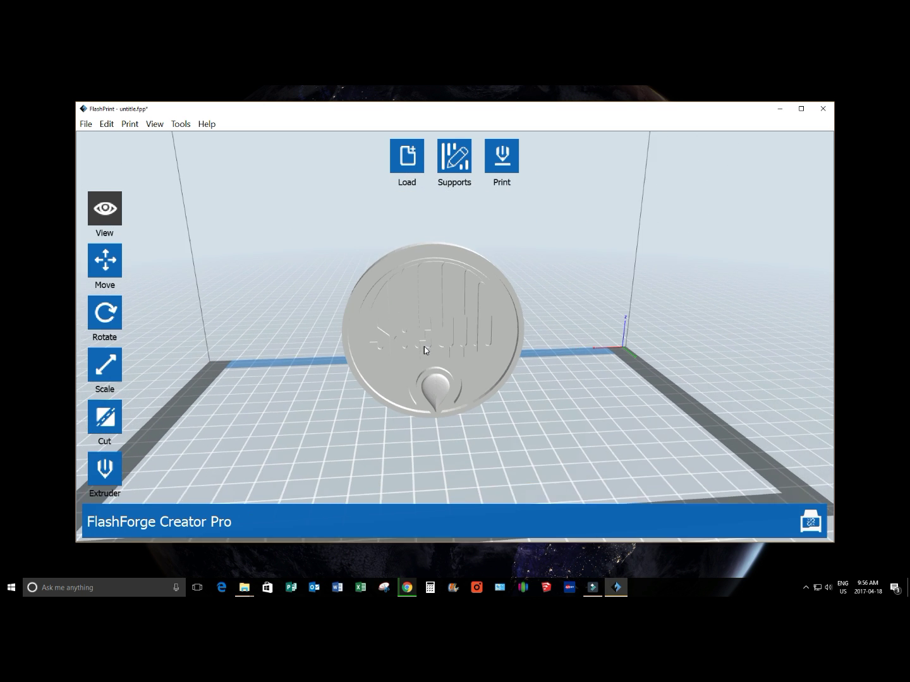
# Centre the coin on the plate at X 0.00, Y 0.00, Z 0.00 mm, resting on the platform
pyautogui.click(104, 259)
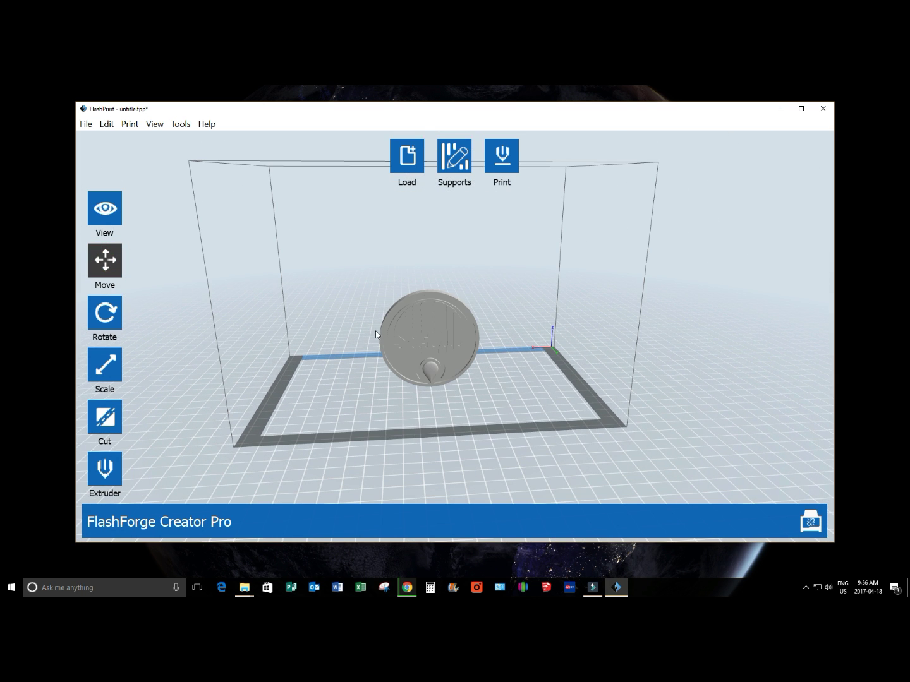
pyautogui.moveTo(427, 346)
pyautogui.mouseDown()
pyautogui.moveTo(356, 357)
pyautogui.moveTo(345, 369)
pyautogui.moveTo(345, 350)
pyautogui.moveTo(369, 344)
pyautogui.moveTo(537, 348)
pyautogui.moveTo(379, 361)
pyautogui.moveTo(363, 347)
pyautogui.moveTo(309, 343)
pyautogui.moveTo(377, 314)
pyautogui.moveTo(524, 319)
pyautogui.moveTo(505, 359)
pyautogui.moveTo(426, 373)
pyautogui.moveTo(309, 345)
pyautogui.moveTo(363, 313)
pyautogui.moveTo(415, 355)
pyautogui.mouseUp()
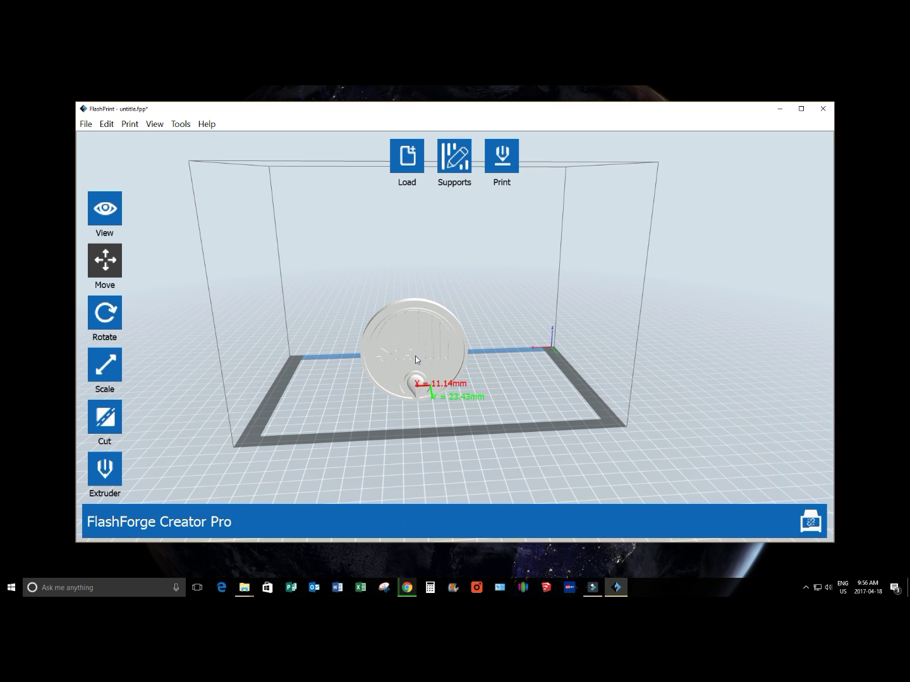
pyautogui.click(111, 262)
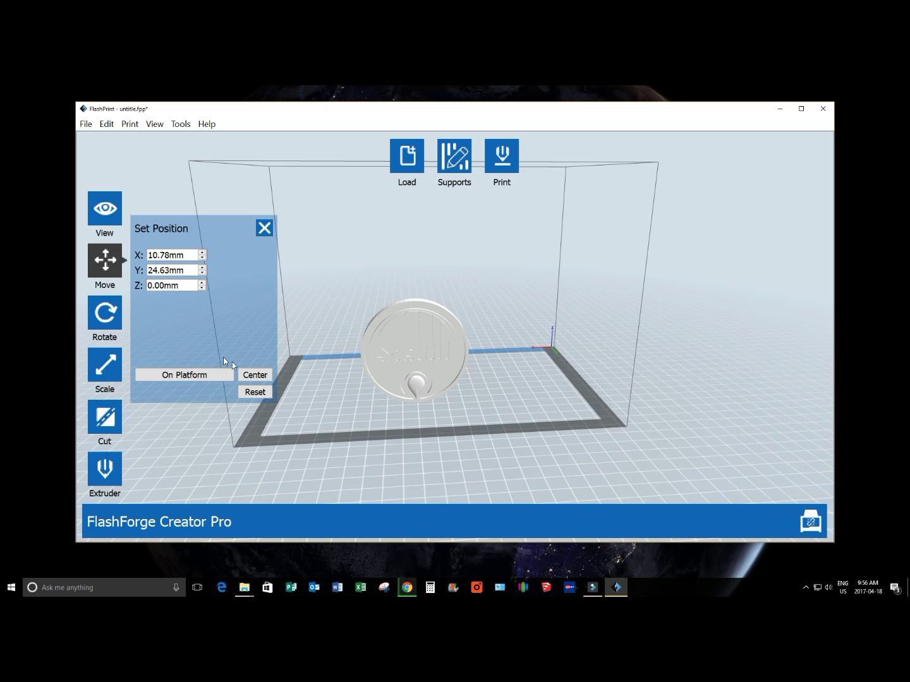
pyautogui.click(211, 373)
pyautogui.click(256, 375)
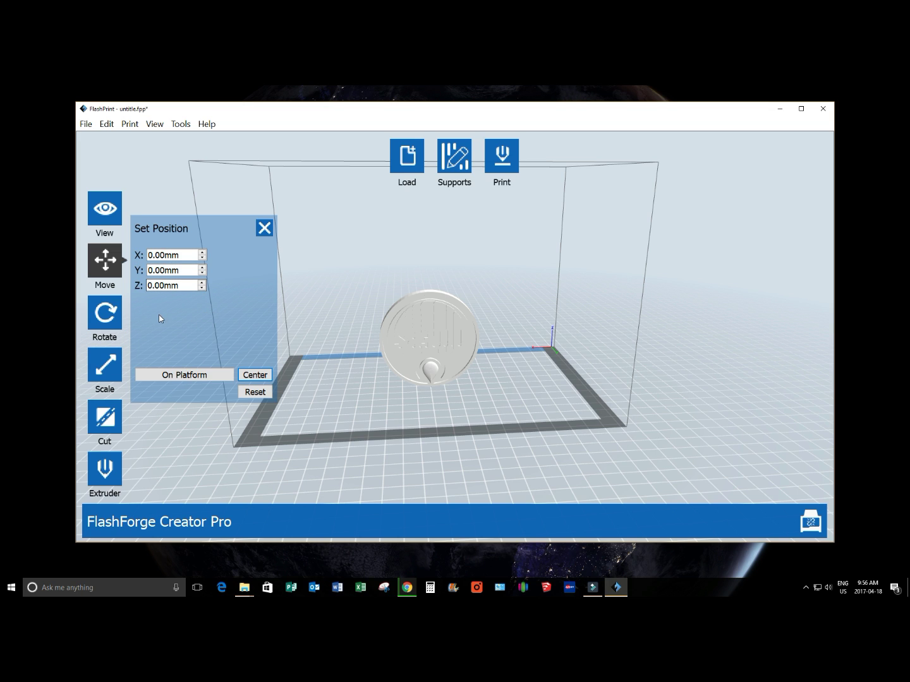
pyautogui.click(261, 393)
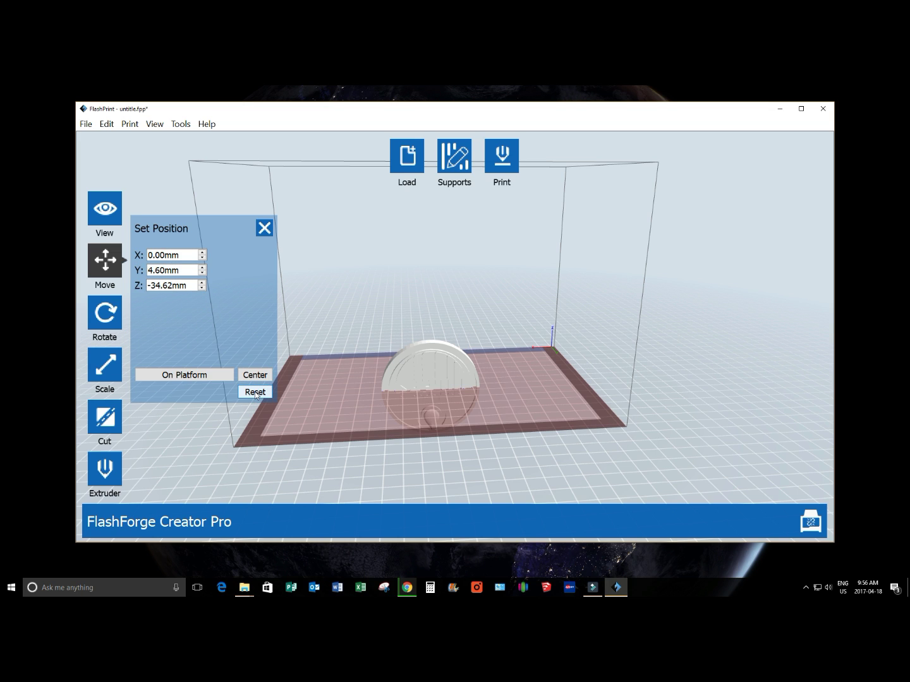
pyautogui.click(253, 374)
pyautogui.click(216, 374)
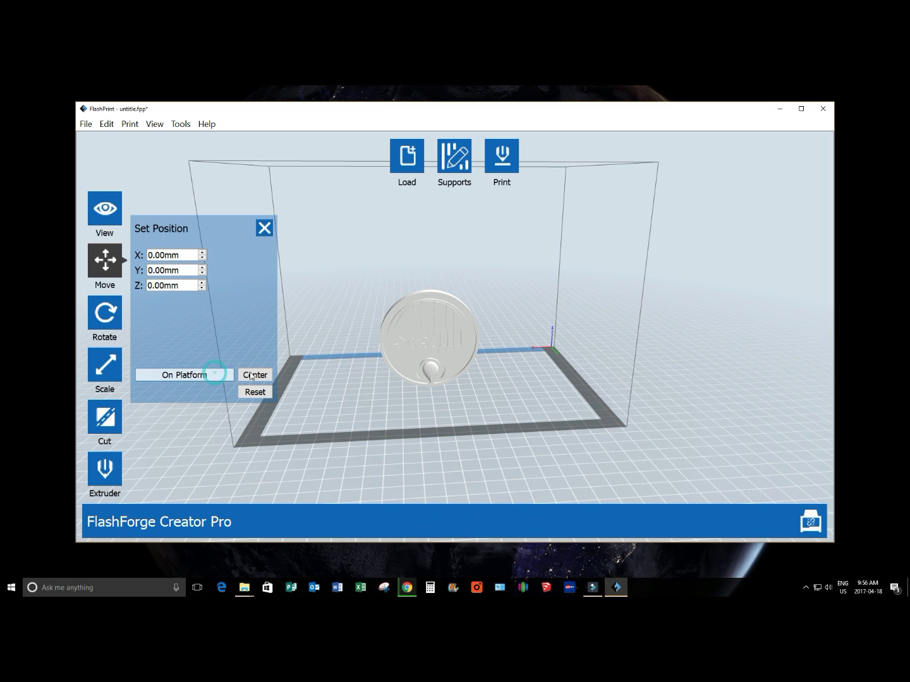
# Rotate the coin freehand by dragging it around two axes
pyautogui.click(264, 228)
pyautogui.click(119, 319)
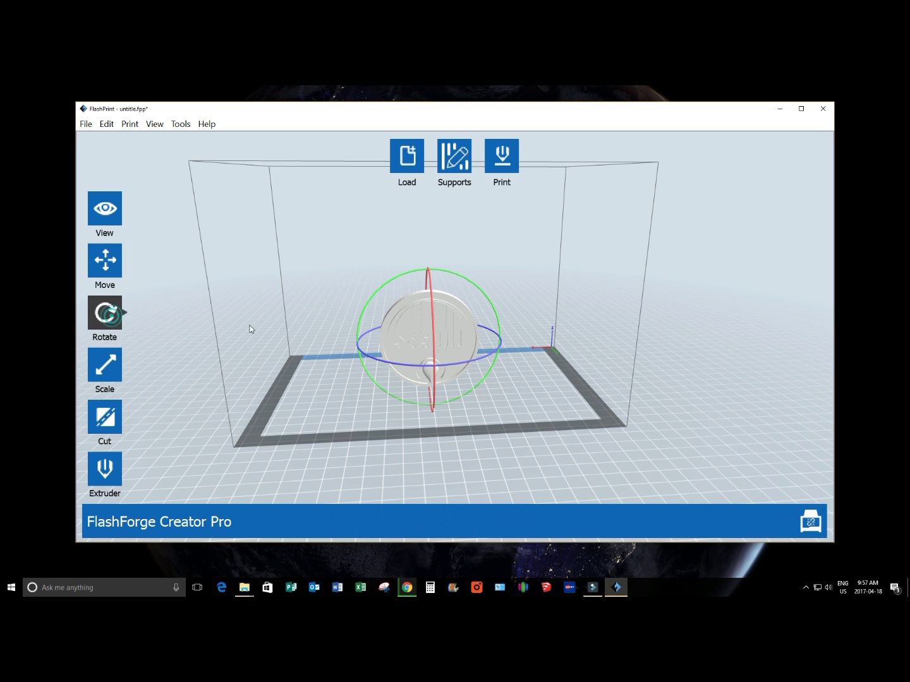
pyautogui.moveTo(619, 369); pyautogui.dragTo(525, 323)
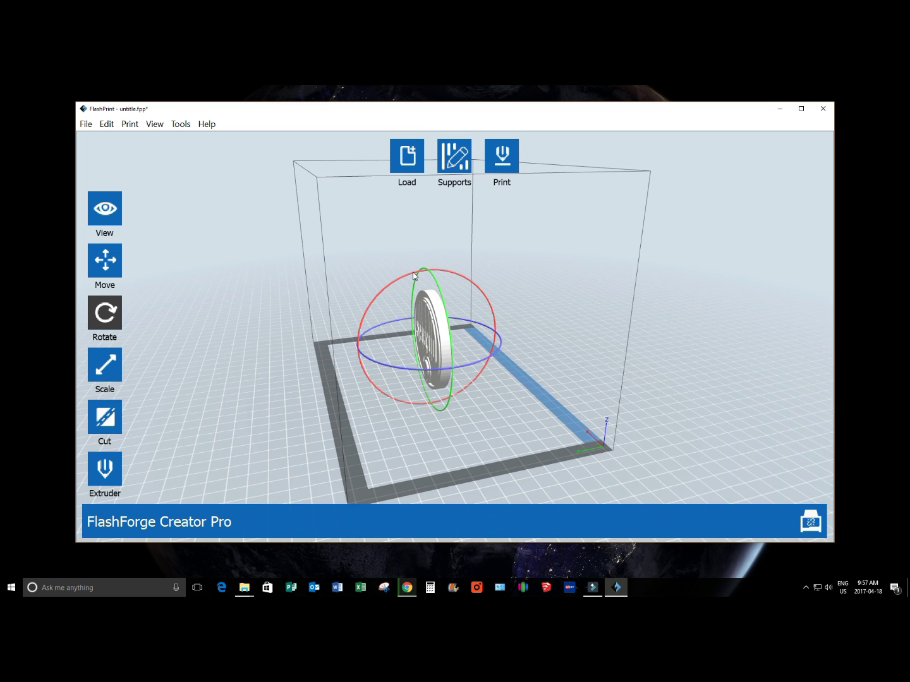
pyautogui.moveTo(413, 273); pyautogui.dragTo(493, 294)
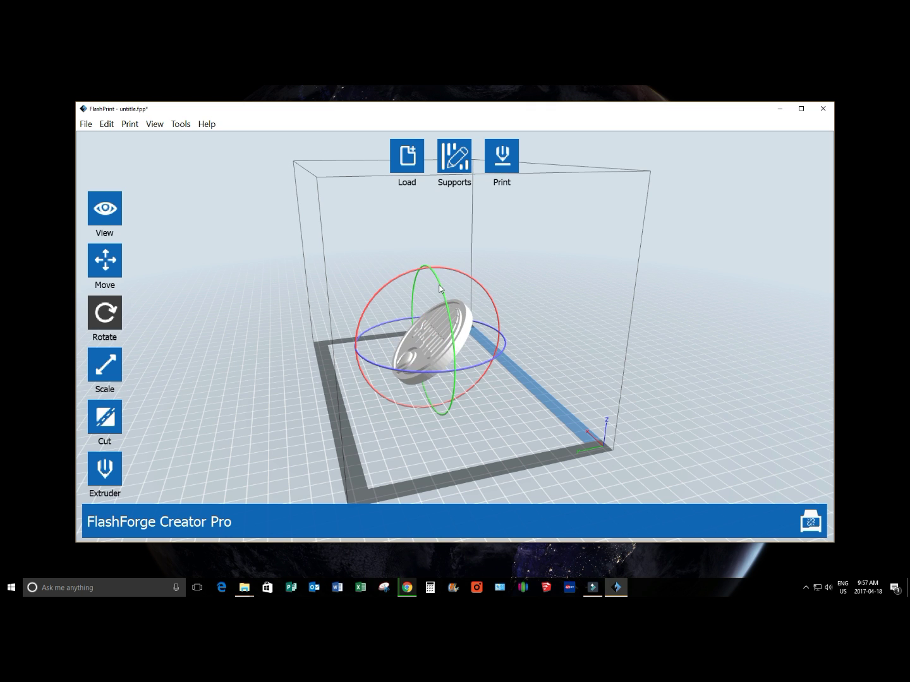
pyautogui.moveTo(416, 278); pyautogui.dragTo(445, 309)
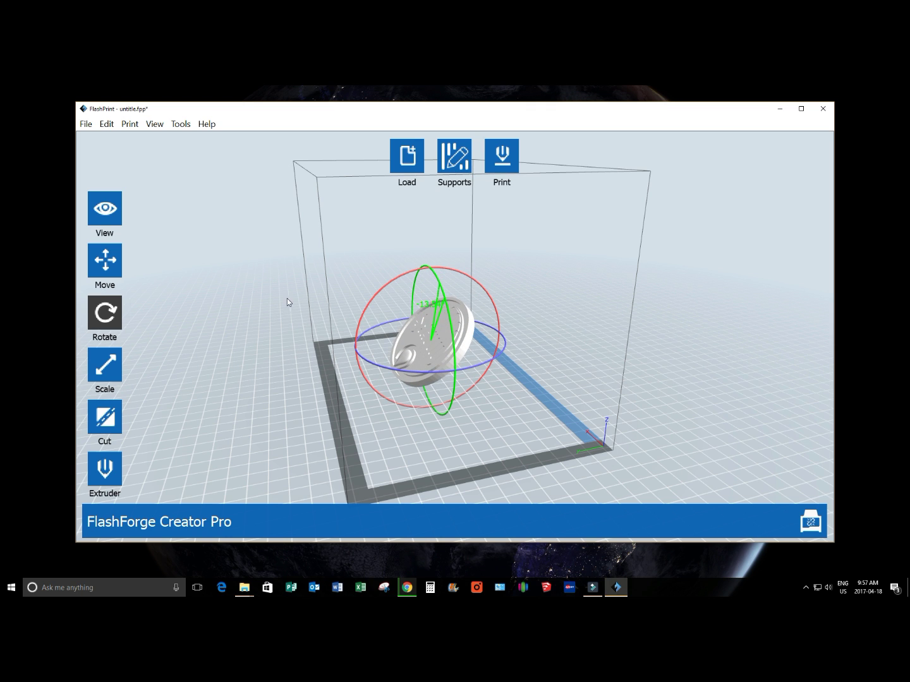
# Reset the coin's rotation and turn it +90° about X so it lies flat
pyautogui.click(119, 314)
pyautogui.click(270, 416)
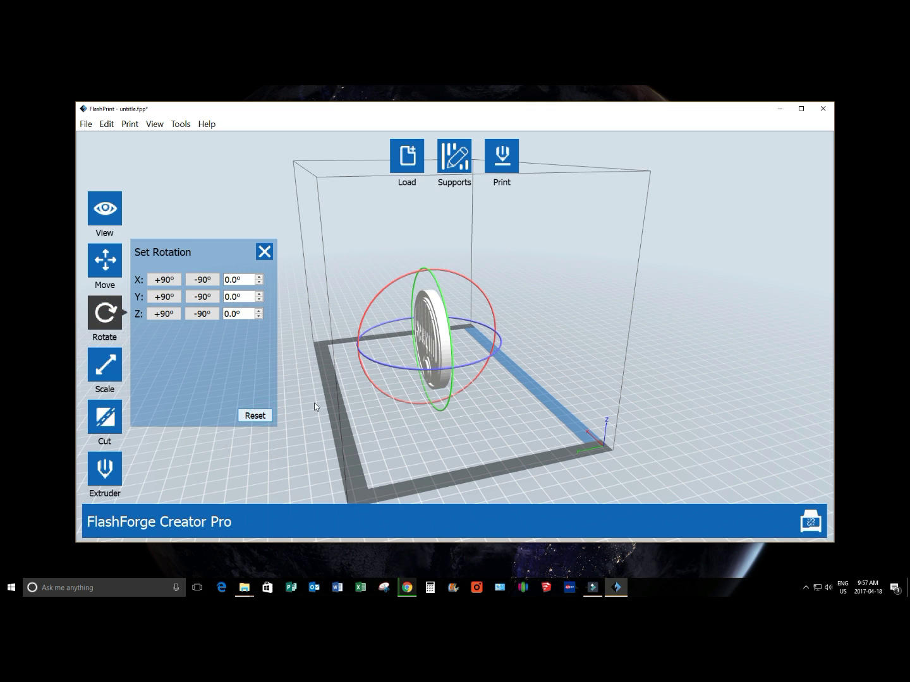
pyautogui.click(204, 282)
pyautogui.click(175, 285)
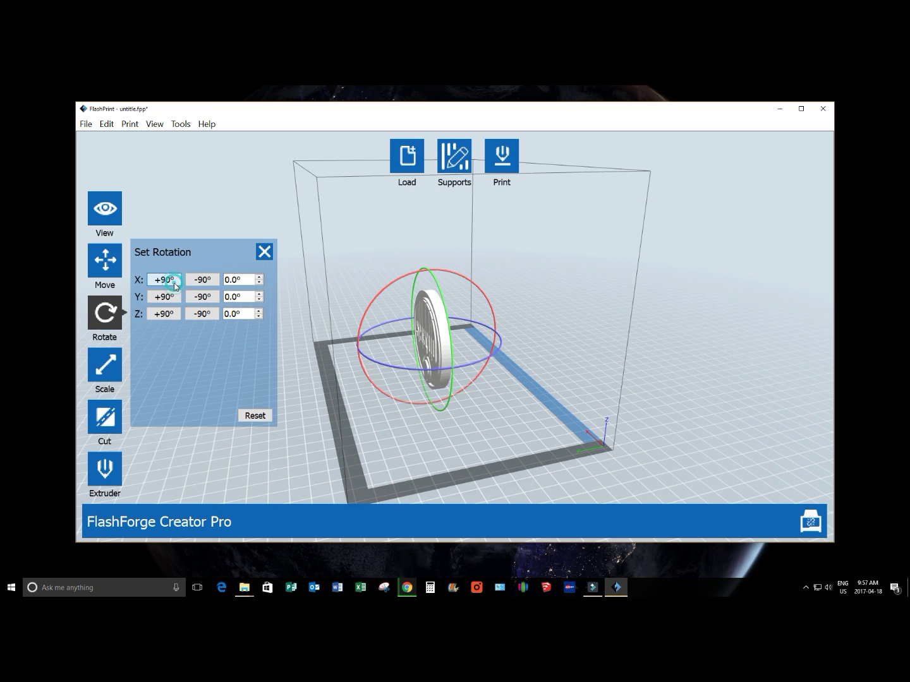
pyautogui.click(176, 285)
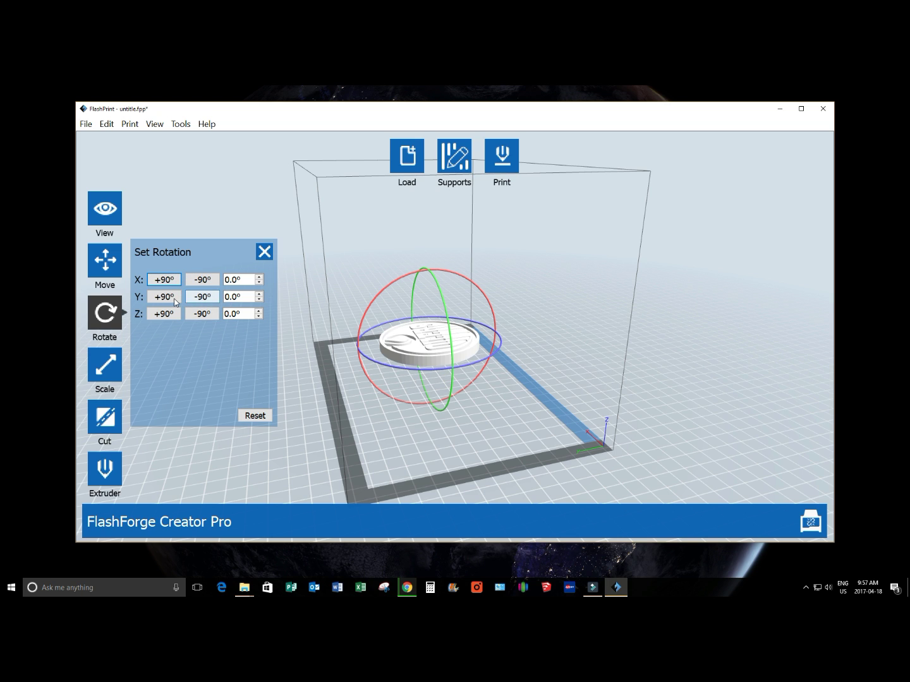
pyautogui.click(265, 252)
# Drop the flat coin from 30.02 mm down onto the build plate
pyautogui.moveTo(318, 376); pyautogui.dragTo(200, 289)
pyautogui.click(106, 260)
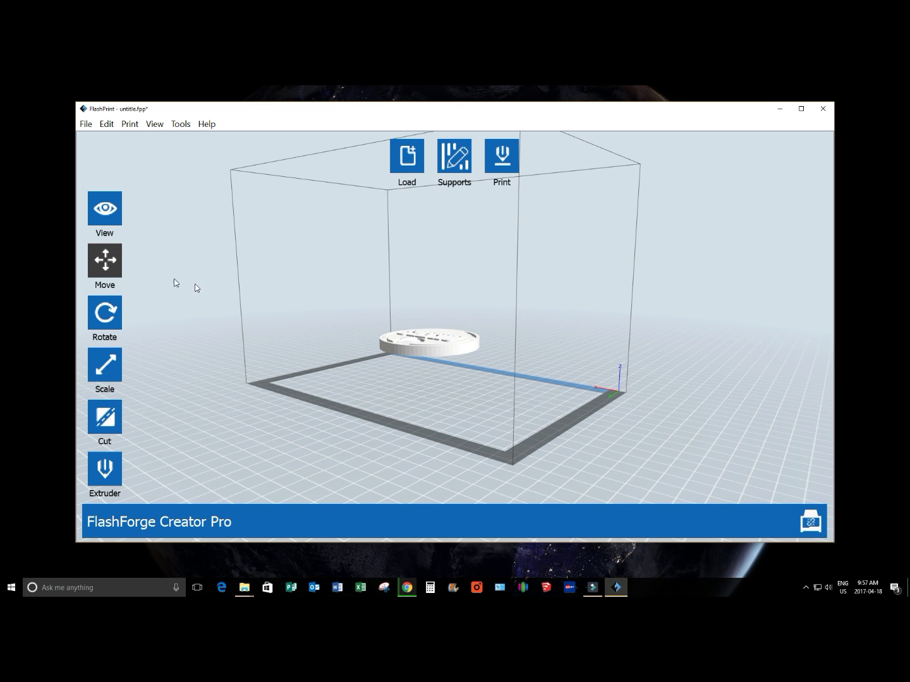
pyautogui.click(108, 260)
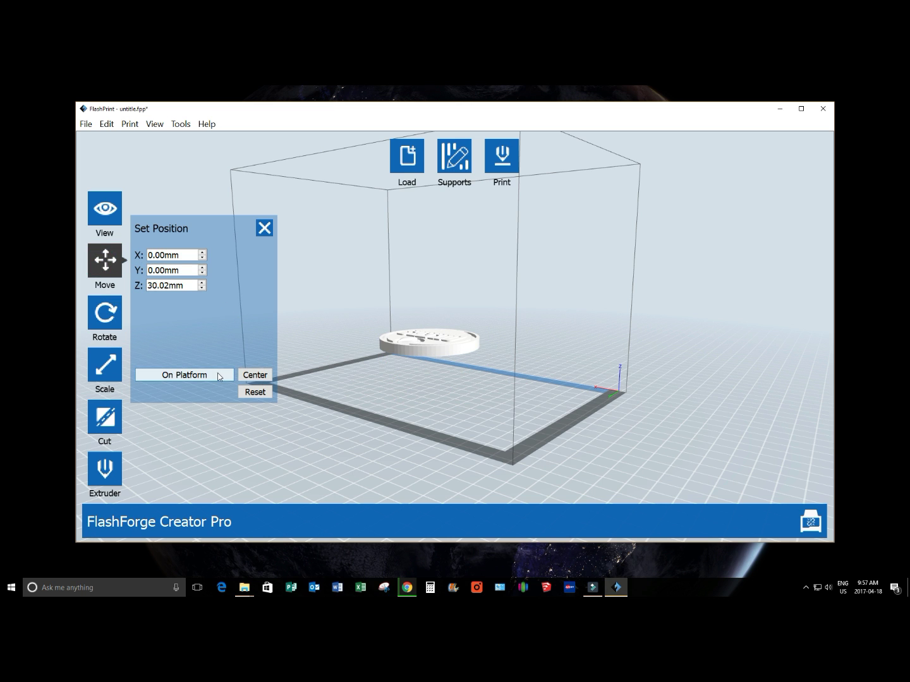
pyautogui.click(218, 377)
pyautogui.click(264, 228)
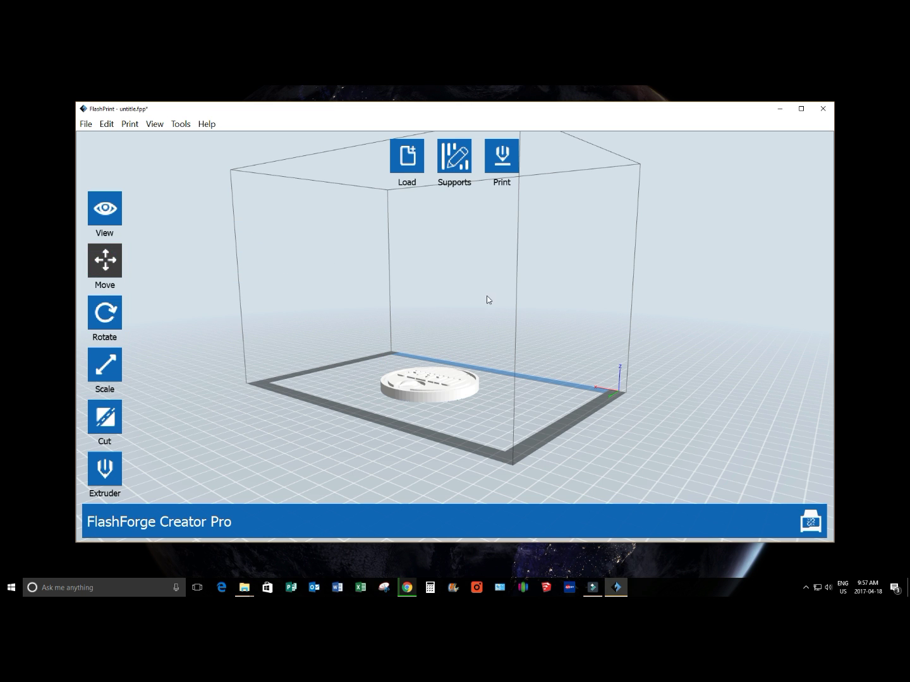
pyautogui.moveTo(487, 299); pyautogui.dragTo(423, 307)
pyautogui.moveTo(442, 464); pyautogui.dragTo(294, 358)
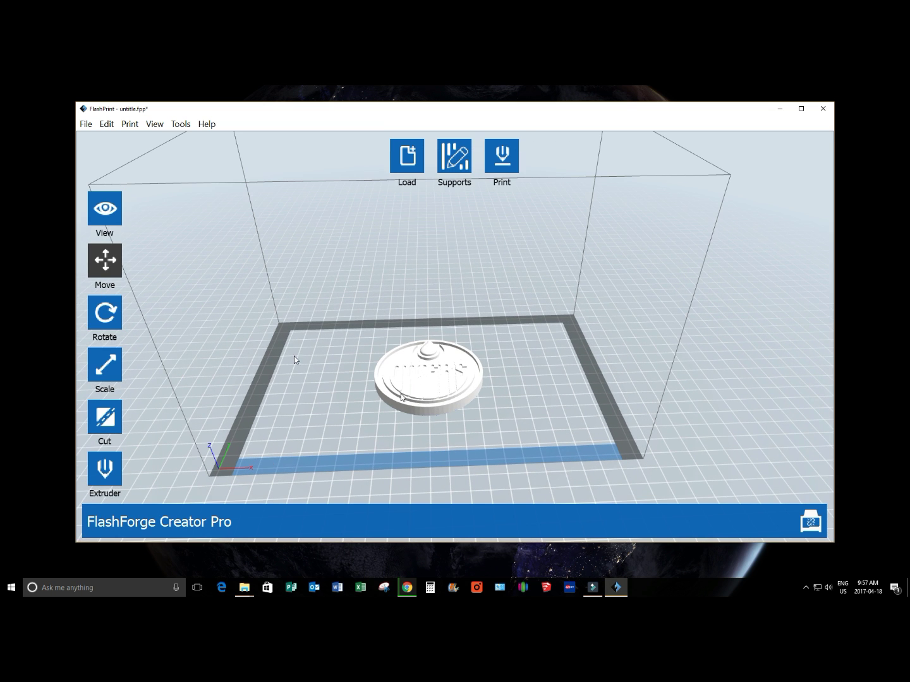
pyautogui.click(116, 365)
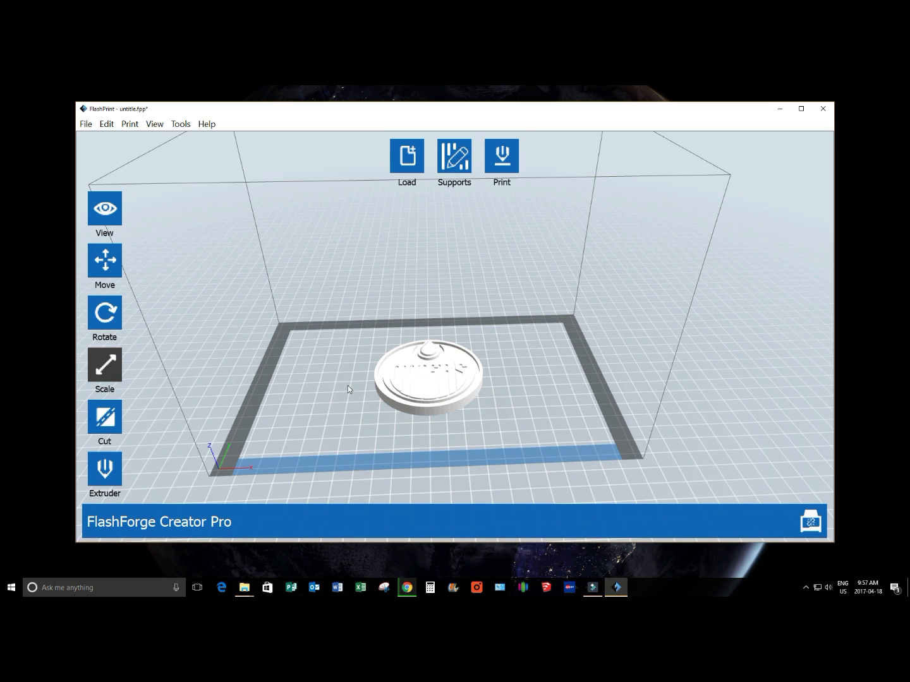
pyautogui.moveTo(452, 401); pyautogui.dragTo(421, 380)
pyautogui.moveTo(530, 356); pyautogui.dragTo(453, 393)
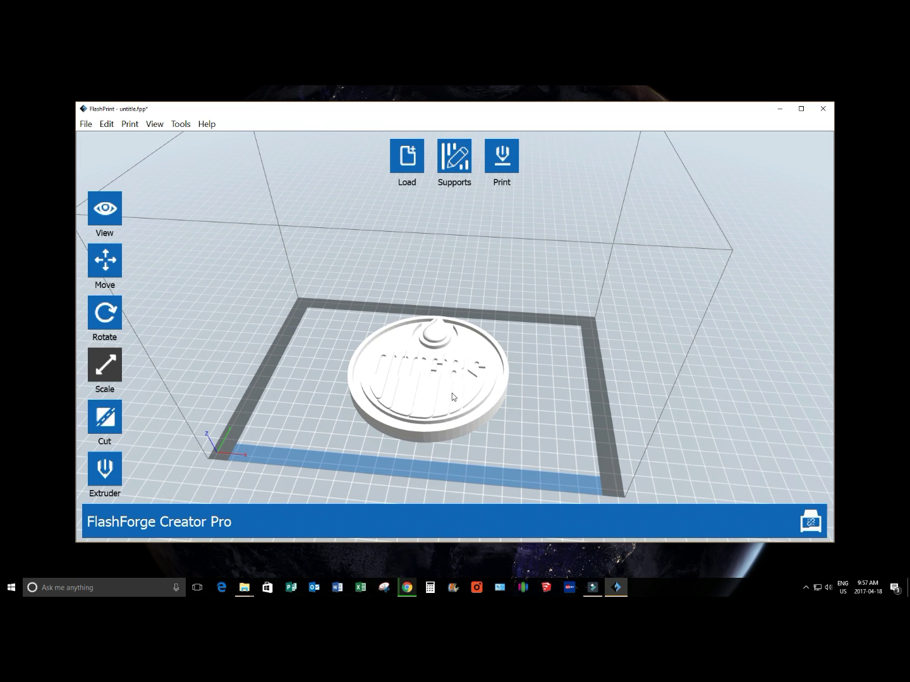
pyautogui.click(116, 369)
pyautogui.click(264, 440)
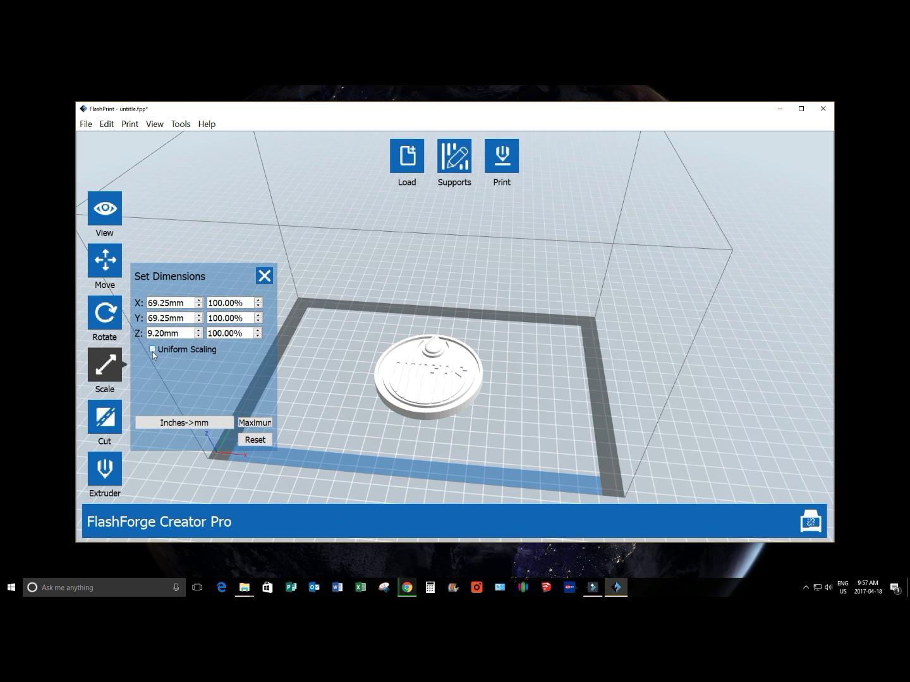
pyautogui.click(233, 333)
pyautogui.click(152, 349)
pyautogui.click(264, 276)
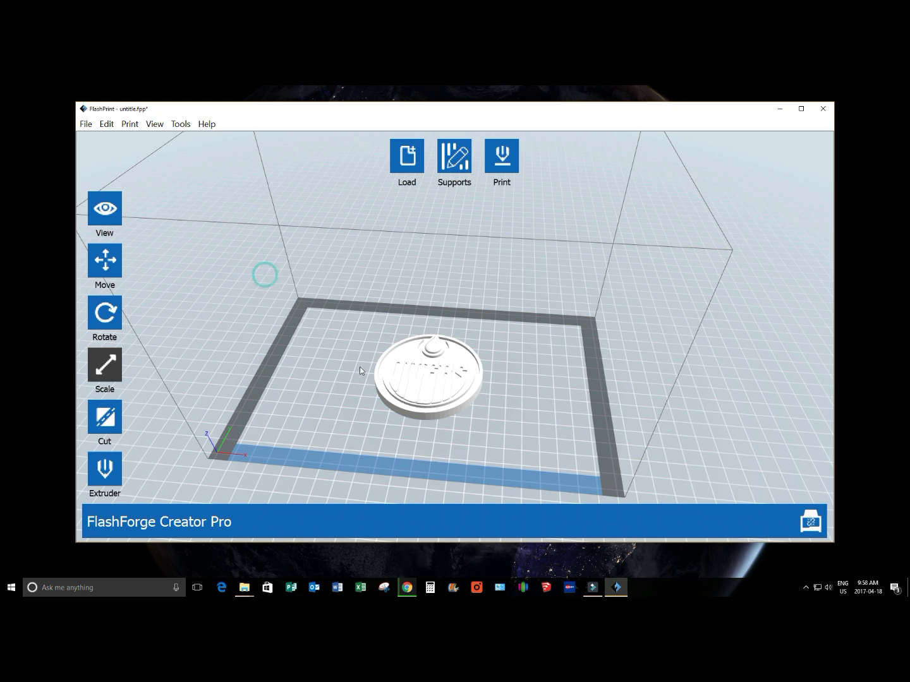
# Draw a vertical cut line through the coin's centre and split it into halves
pyautogui.click(104, 420)
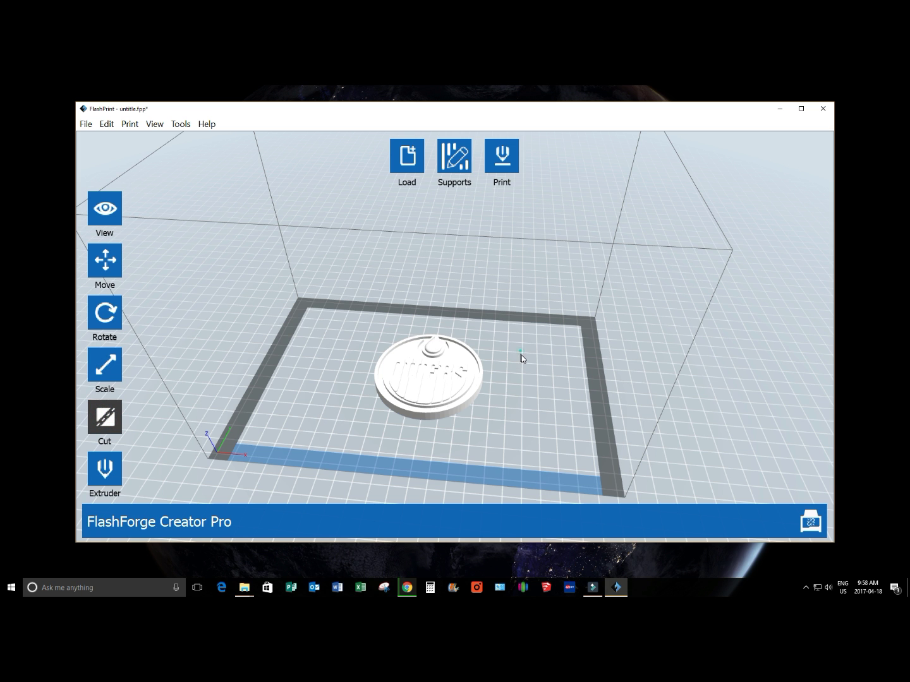
pyautogui.moveTo(521, 355)
pyautogui.mouseDown()
pyautogui.moveTo(528, 365)
pyautogui.moveTo(525, 354)
pyautogui.moveTo(511, 354)
pyautogui.mouseUp()
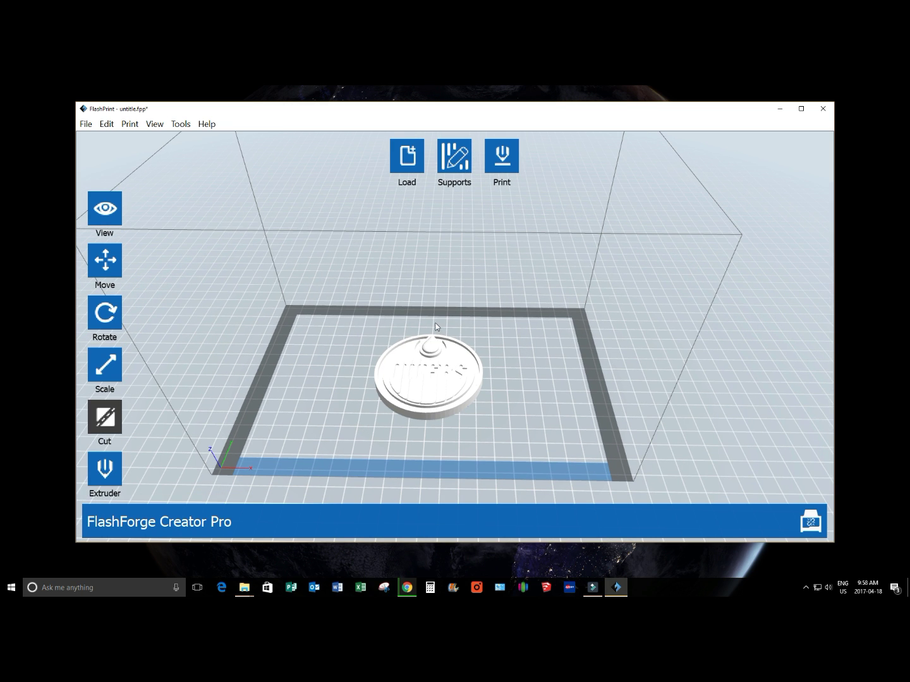
pyautogui.moveTo(432, 321); pyautogui.dragTo(427, 430)
pyautogui.moveTo(579, 435)
pyautogui.mouseDown()
pyautogui.moveTo(563, 420)
pyautogui.moveTo(591, 419)
pyautogui.moveTo(582, 417)
pyautogui.mouseUp()
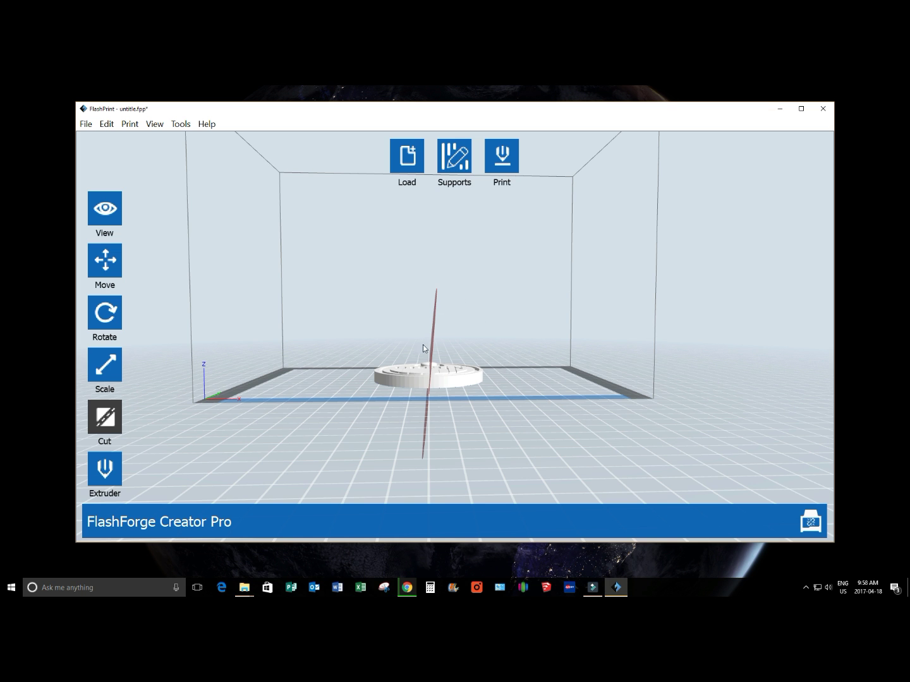
pyautogui.moveTo(546, 373); pyautogui.dragTo(235, 391)
pyautogui.click(114, 418)
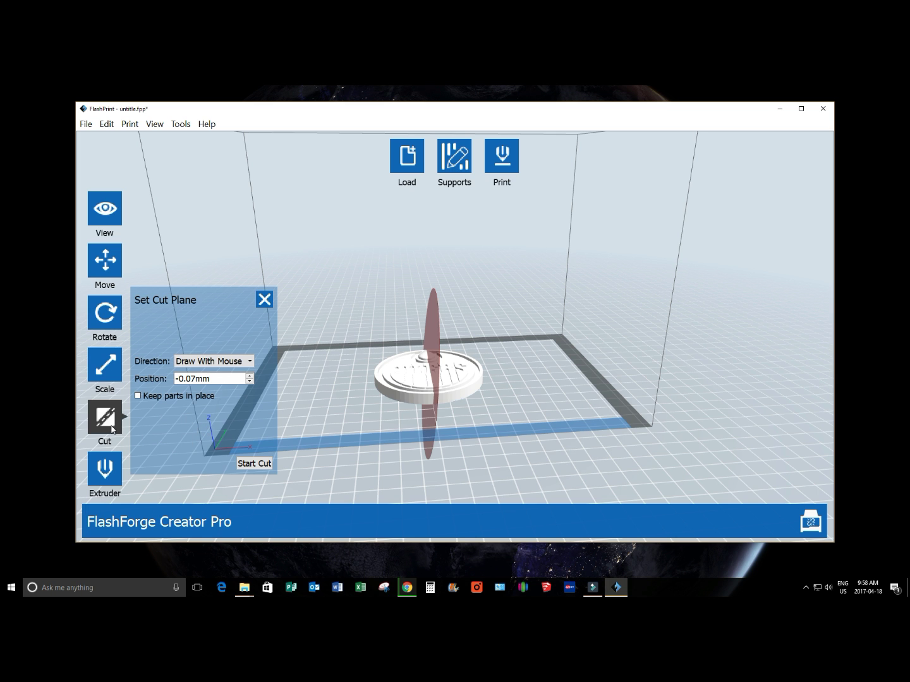
pyautogui.click(259, 464)
pyautogui.moveTo(517, 414)
pyautogui.mouseDown()
pyautogui.moveTo(482, 410)
pyautogui.moveTo(511, 420)
pyautogui.mouseUp()
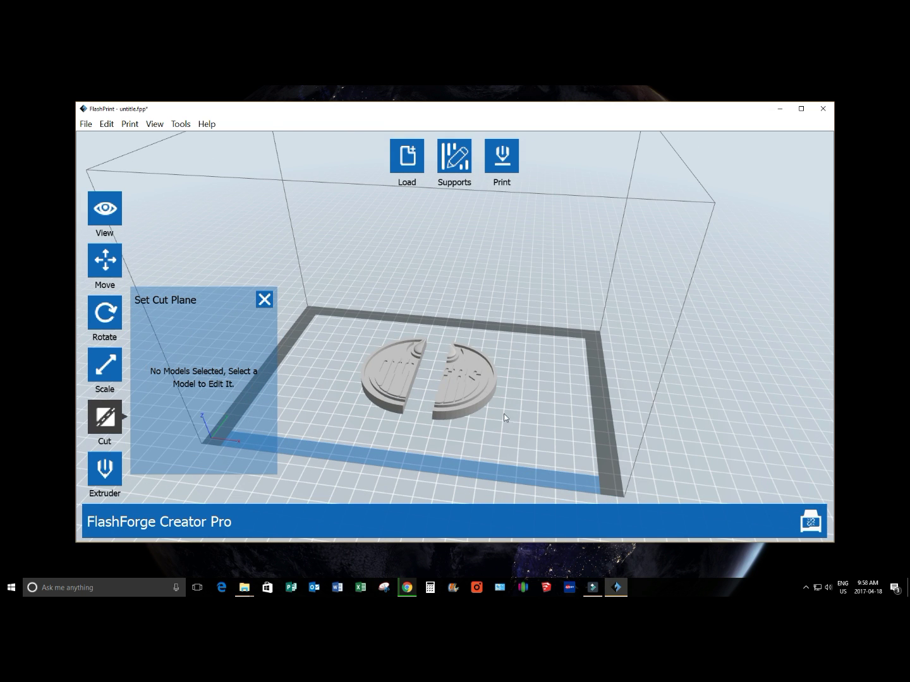
# Undo the first cut and view the whole coin from above and front
pyautogui.click(106, 123)
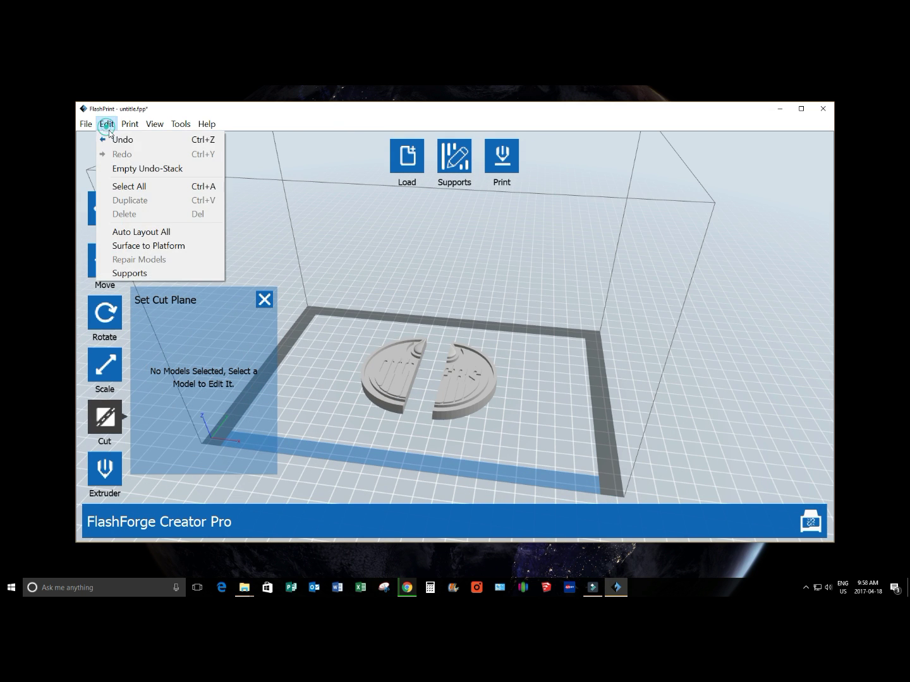
pyautogui.click(110, 136)
pyautogui.click(264, 299)
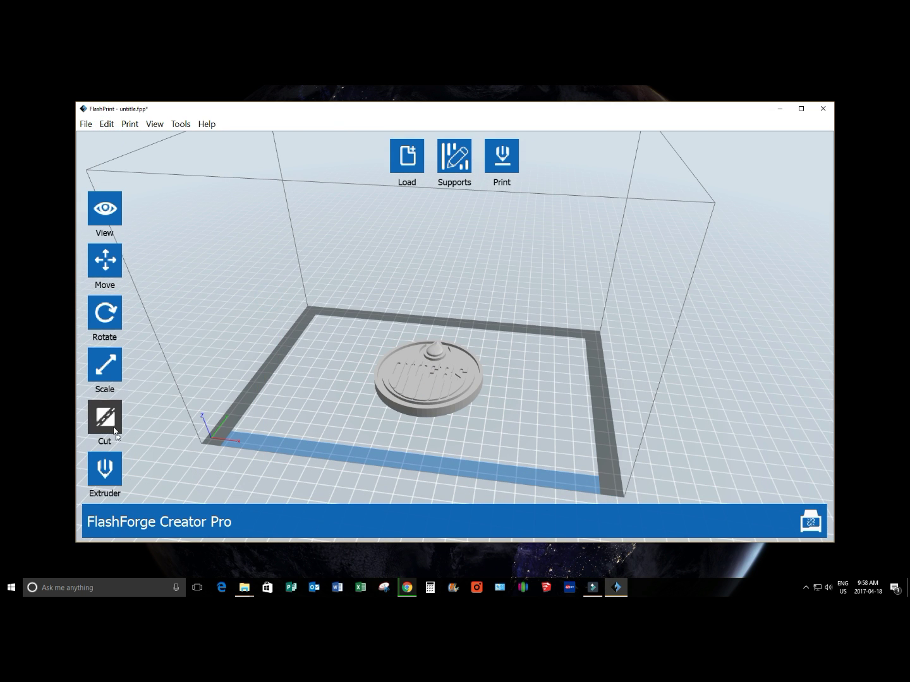
pyautogui.moveTo(511, 366); pyautogui.dragTo(424, 310)
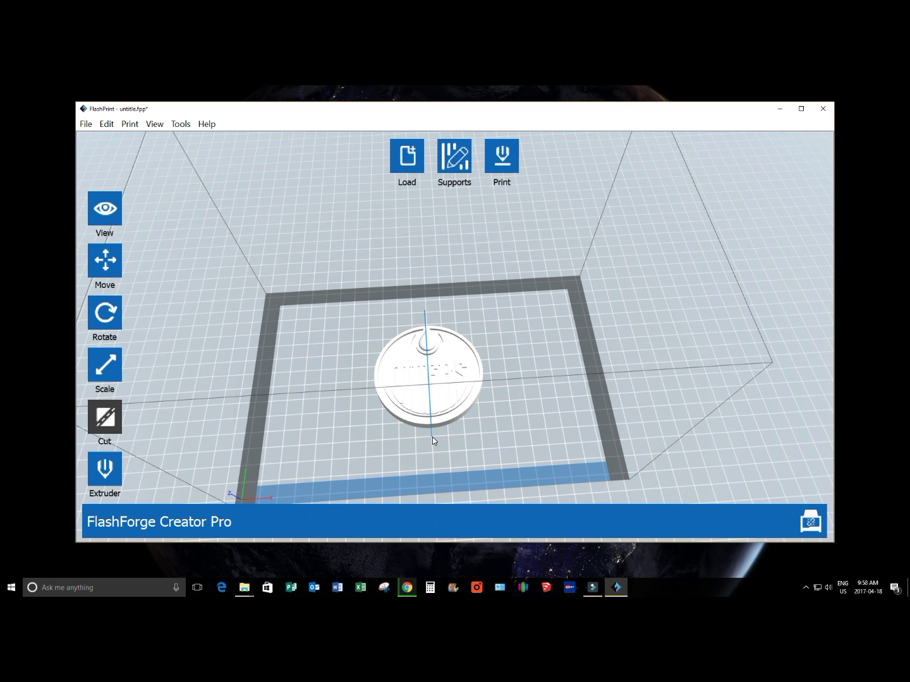
pyautogui.moveTo(498, 443); pyautogui.dragTo(505, 414)
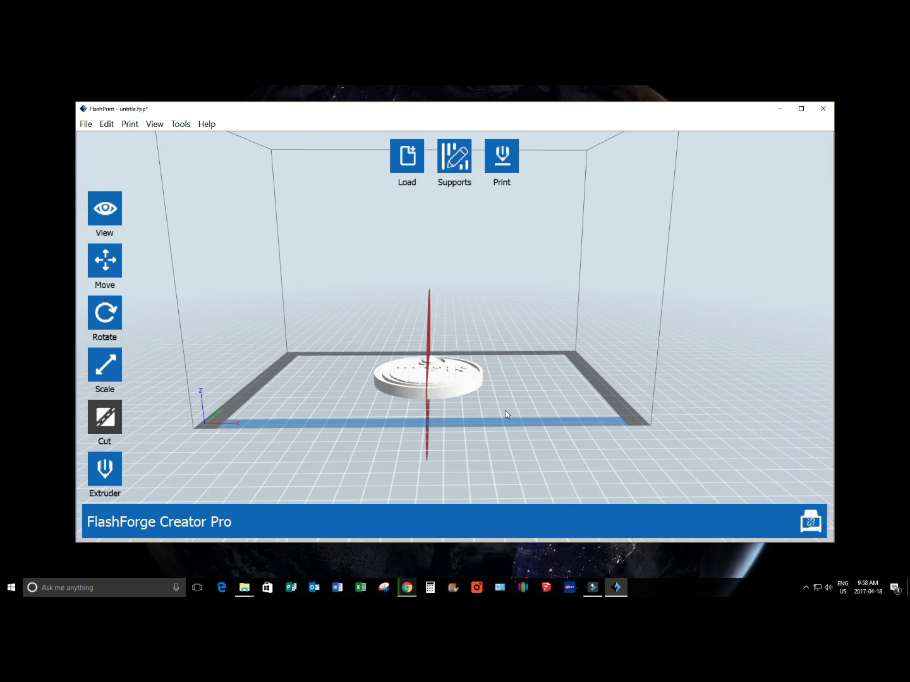
# Cut the coin again, select each half, then undo the cut and reset the view
pyautogui.click(114, 423)
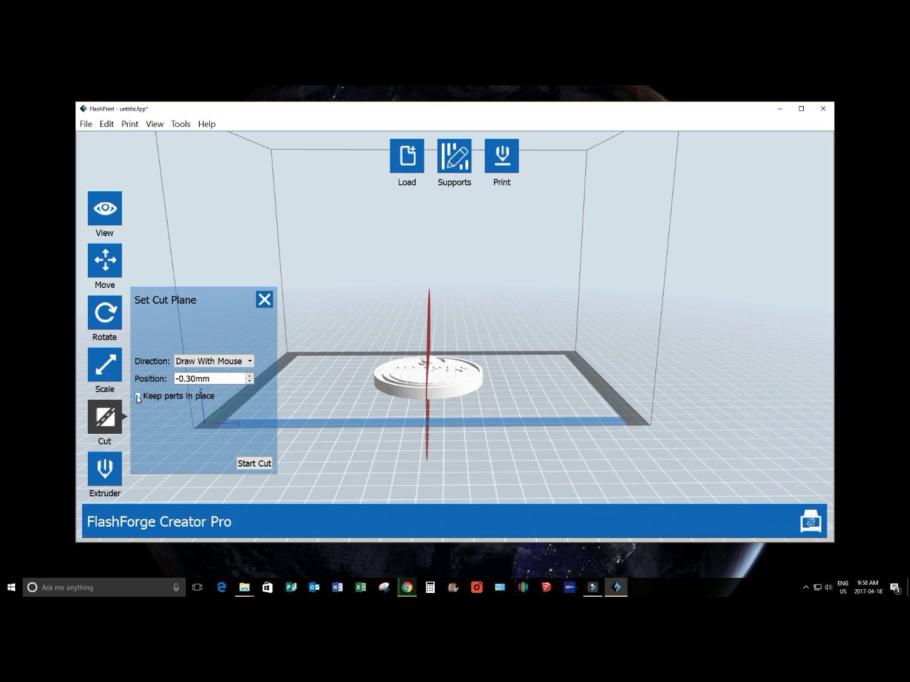
pyautogui.click(271, 464)
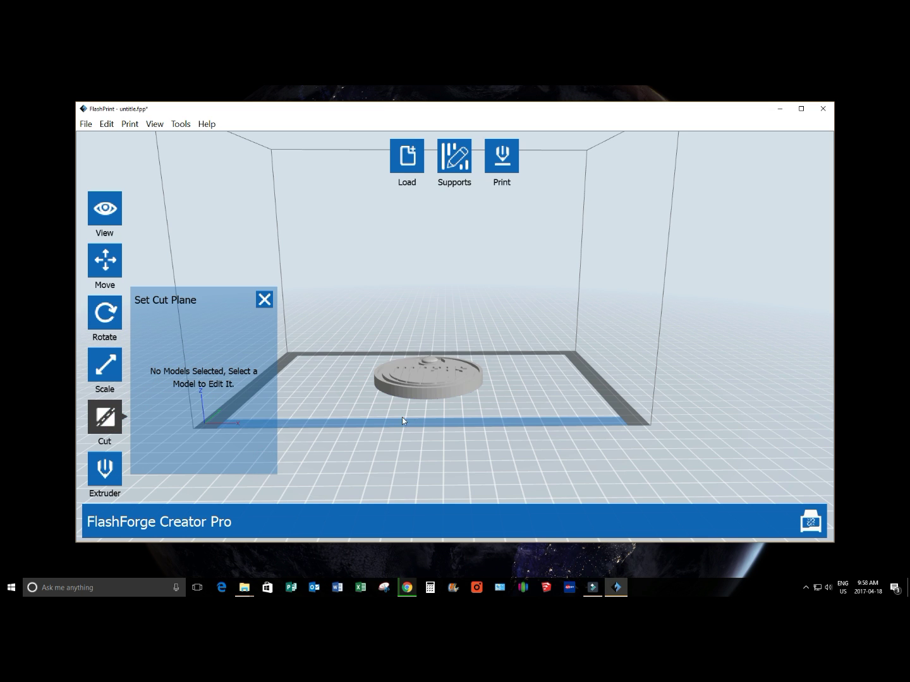
pyautogui.click(455, 381)
pyautogui.click(413, 380)
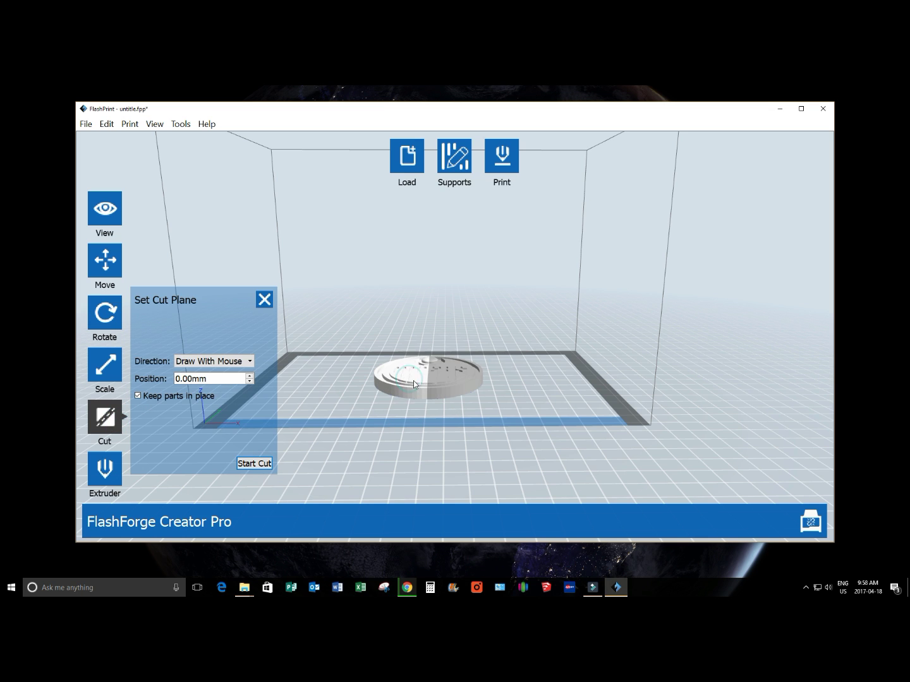
pyautogui.click(451, 380)
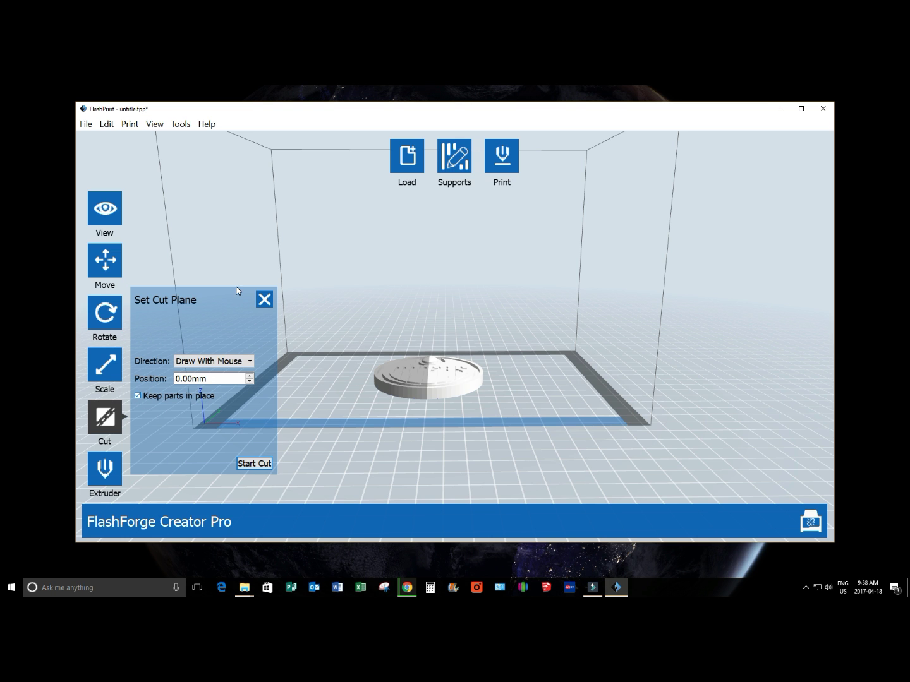
pyautogui.click(264, 299)
pyautogui.click(107, 125)
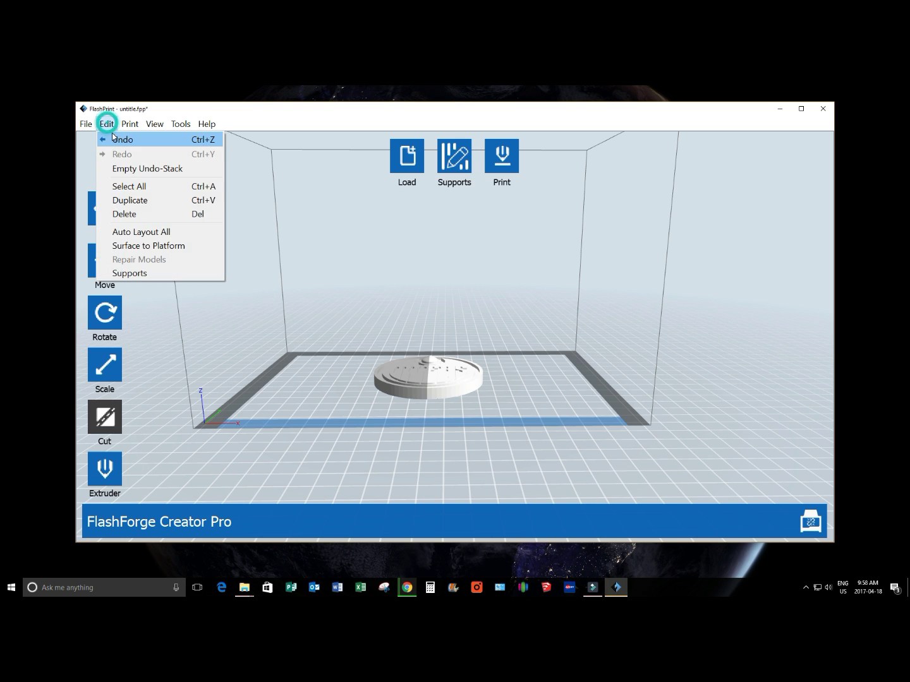
pyautogui.click(112, 135)
pyautogui.moveTo(293, 306); pyautogui.dragTo(331, 354)
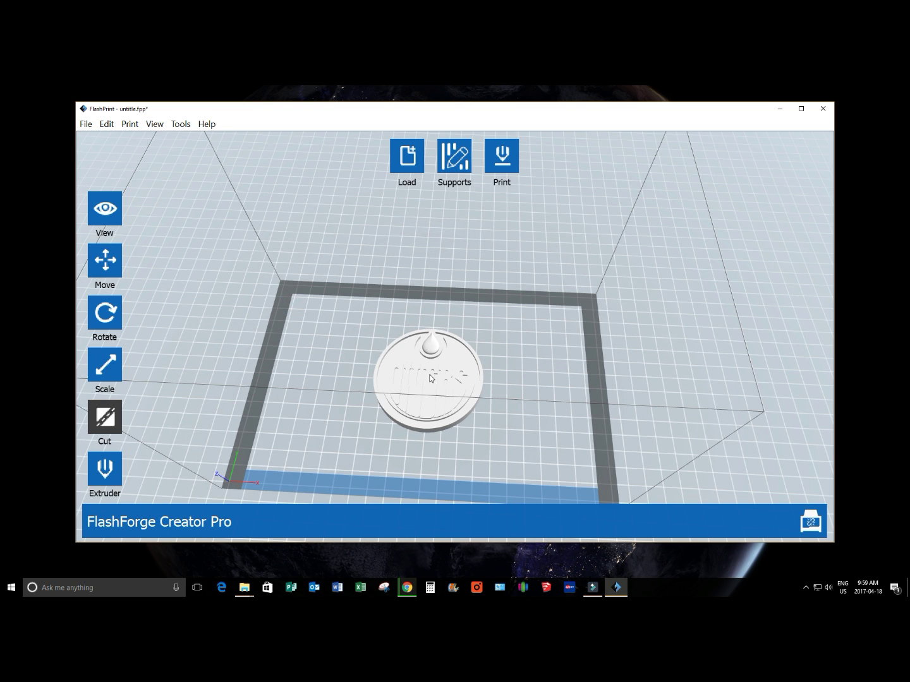
pyautogui.hotkey('ctrl', '0')
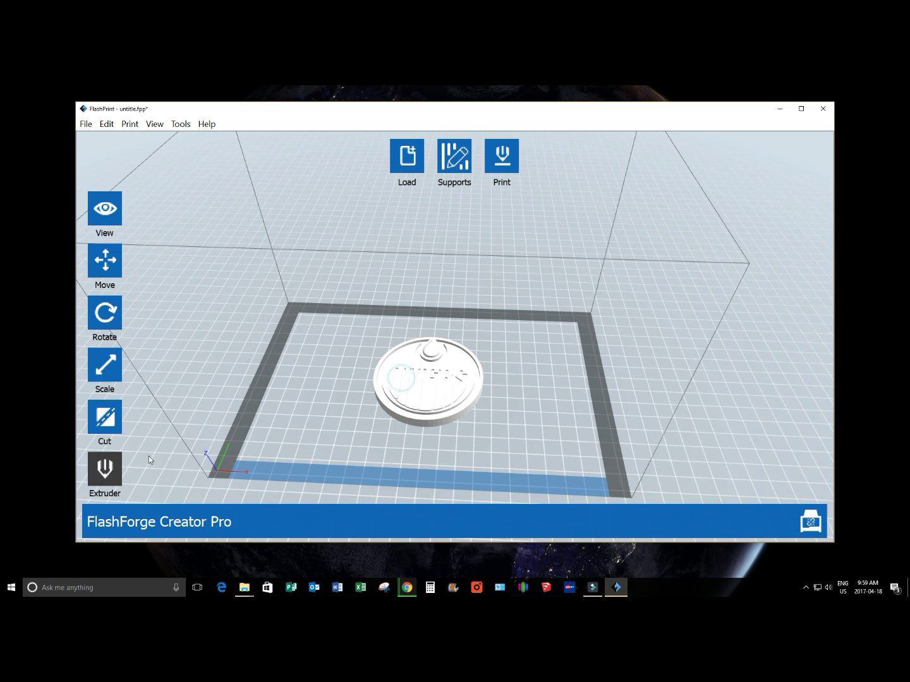
# Assign the coin to the left extruder, turning it teal
pyautogui.click(105, 469)
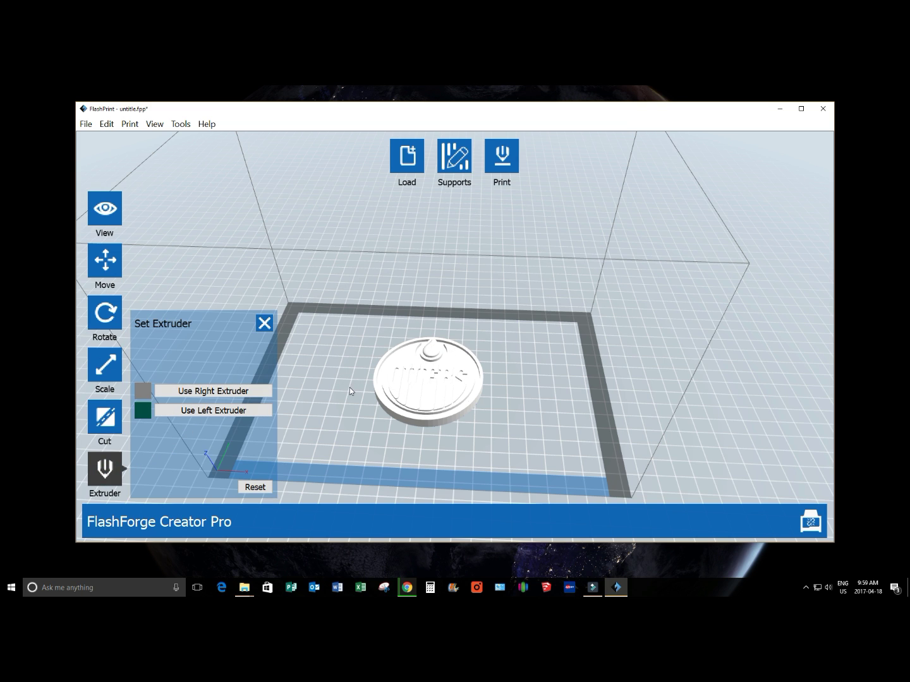
pyautogui.click(237, 412)
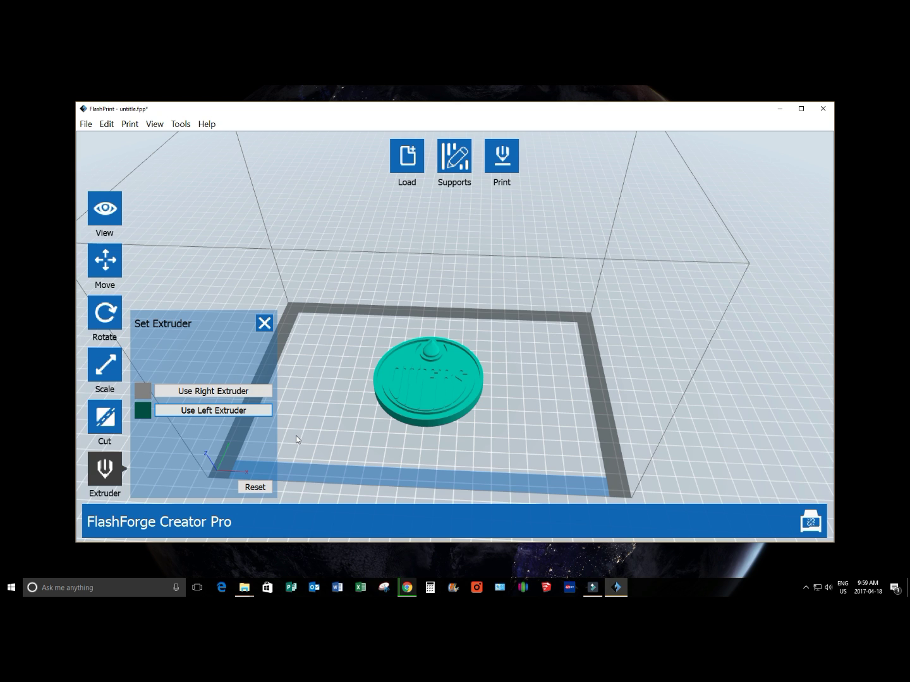
pyautogui.click(264, 324)
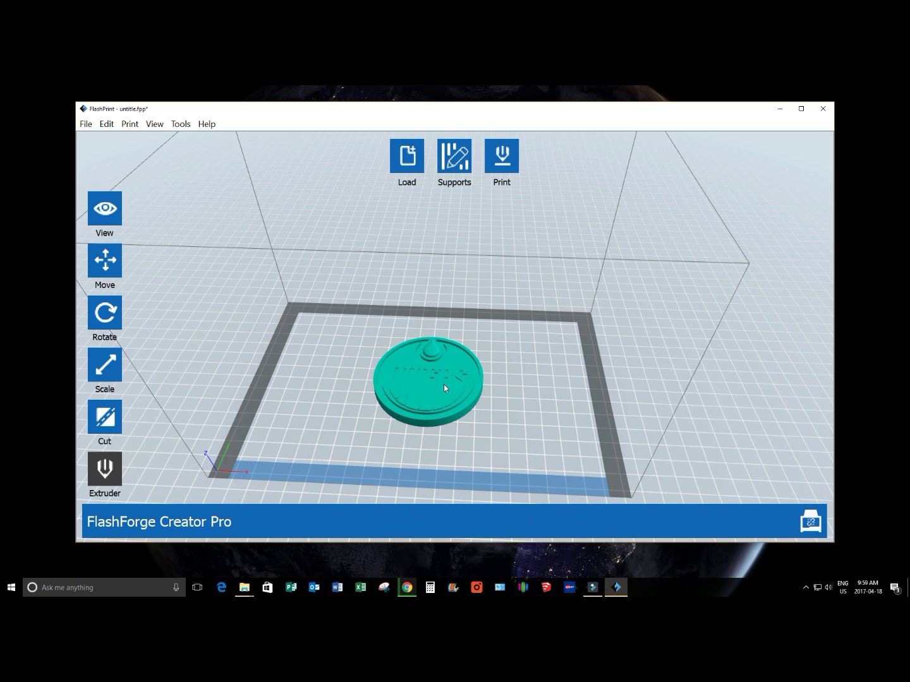
pyautogui.moveTo(450, 404); pyautogui.dragTo(495, 422)
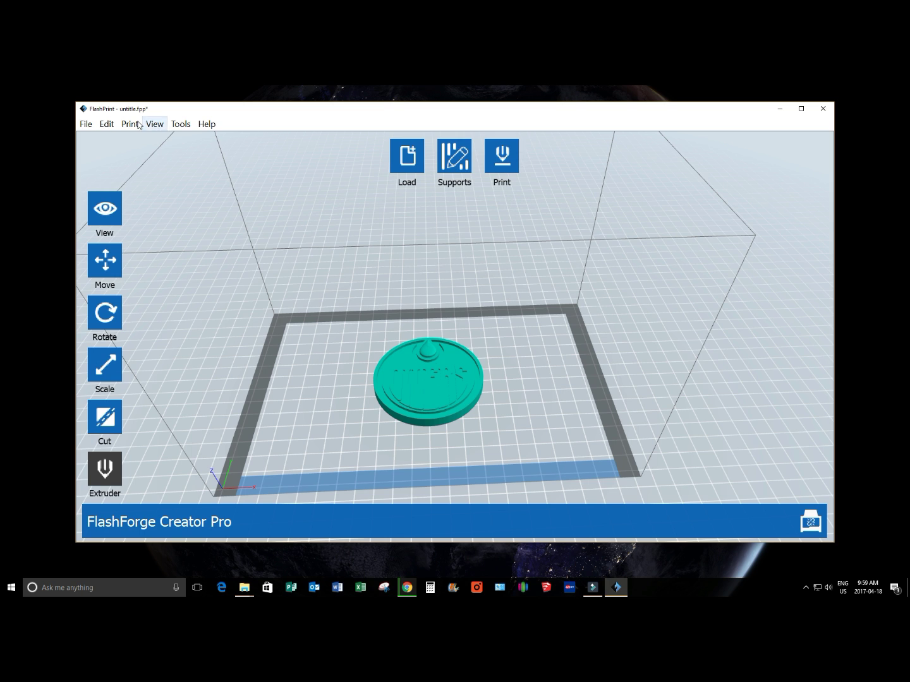
# Set Preferred Extruder to Left Extruder and Printing Window Type to Expert Mode in Preferences
pyautogui.click(92, 125)
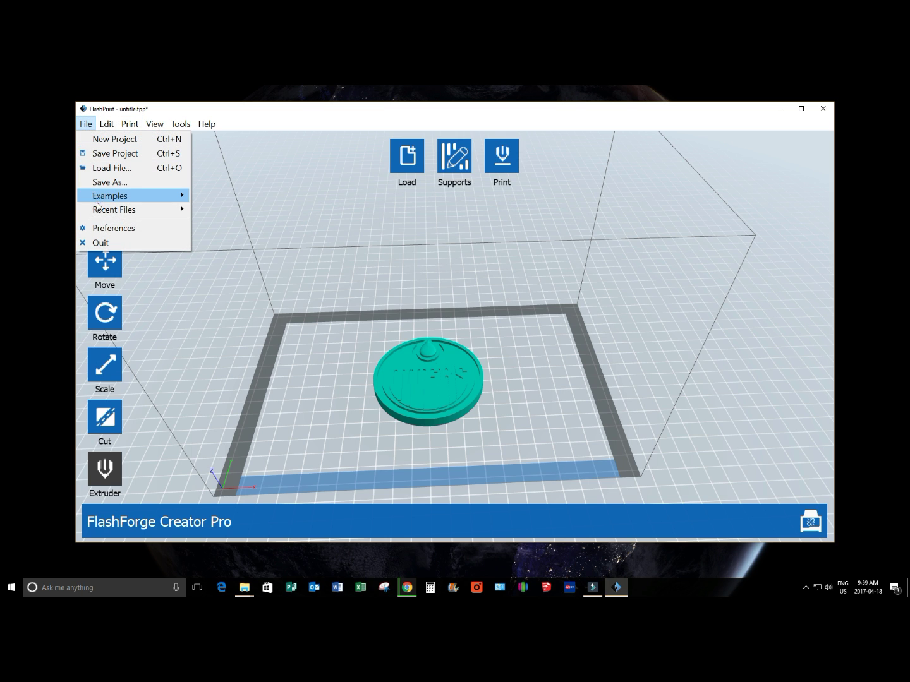
pyautogui.click(104, 228)
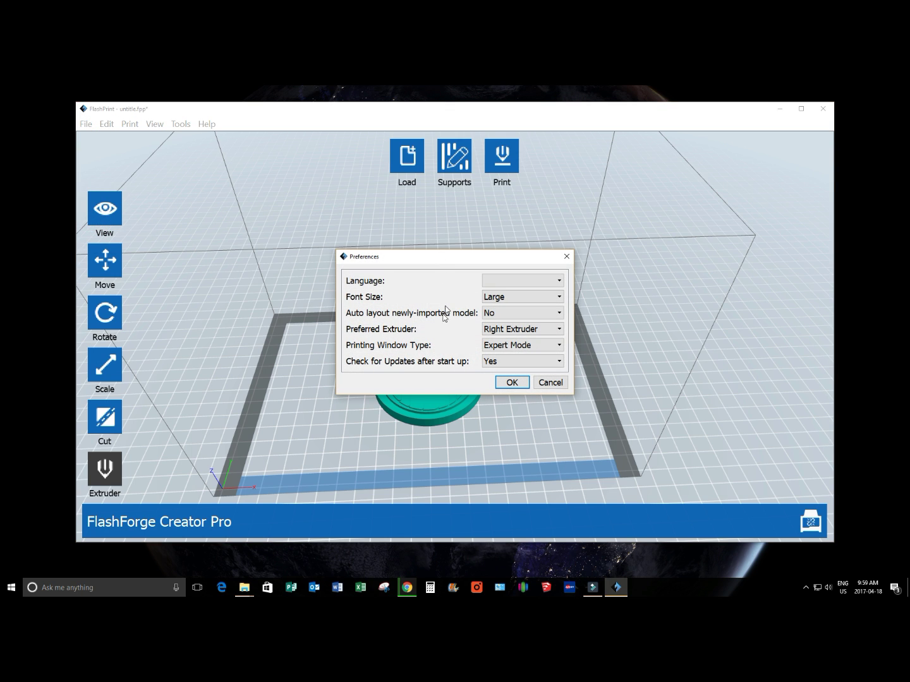
pyautogui.click(491, 333)
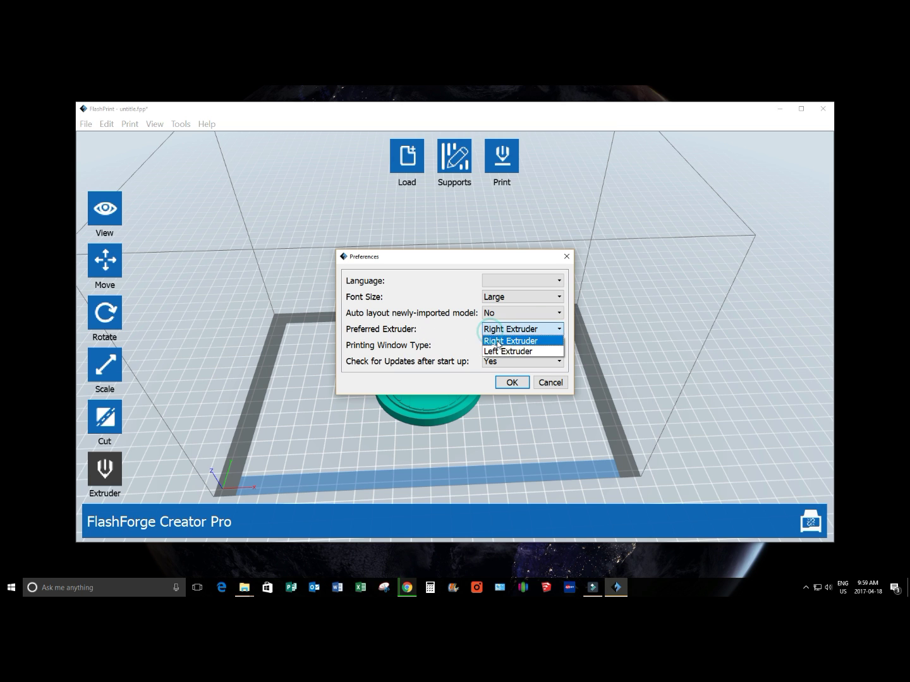
pyautogui.click(494, 349)
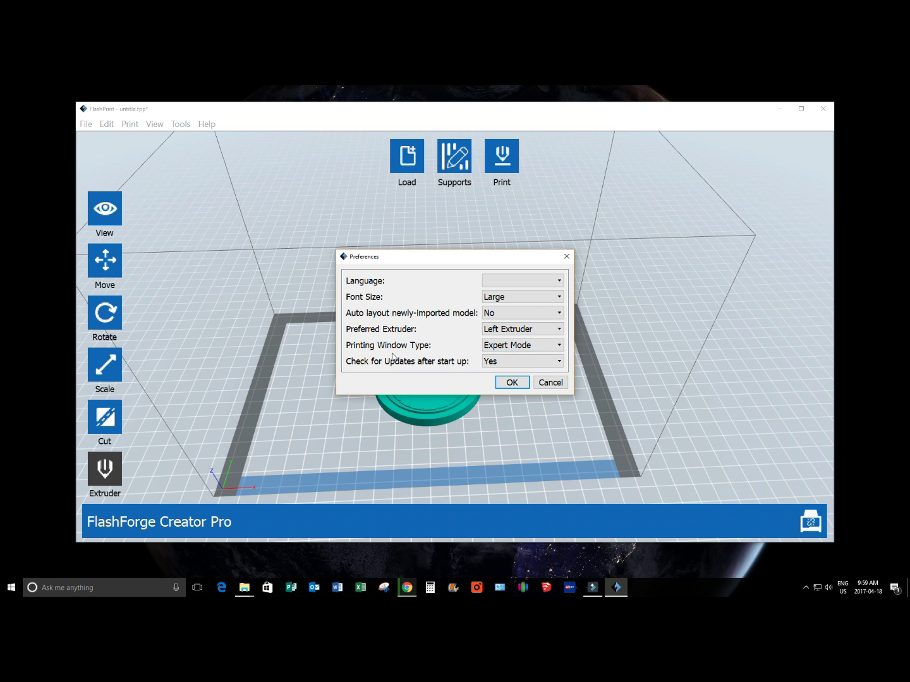
pyautogui.click(528, 346)
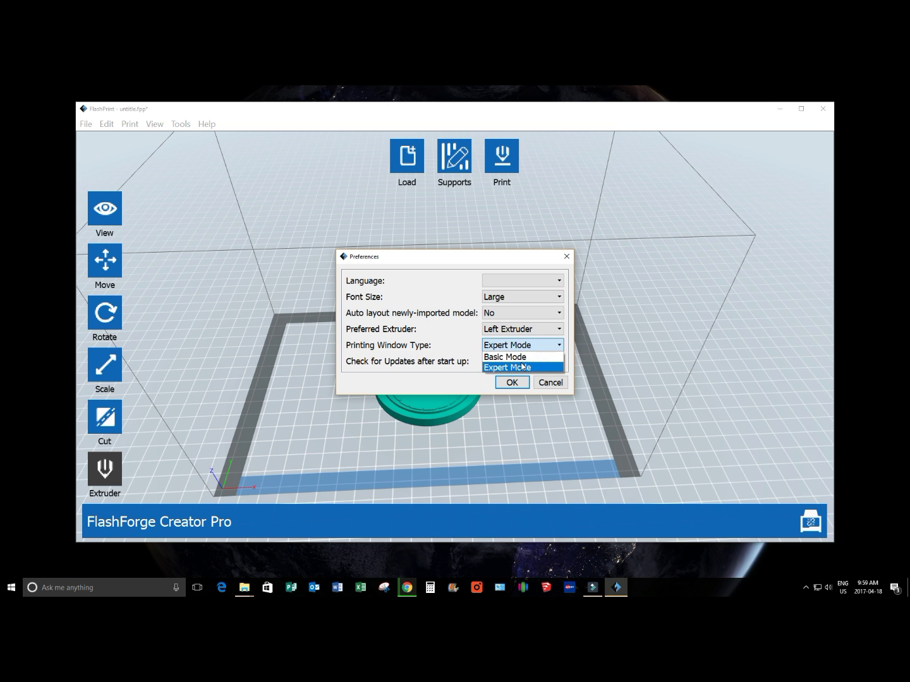
pyautogui.click(521, 367)
pyautogui.click(512, 382)
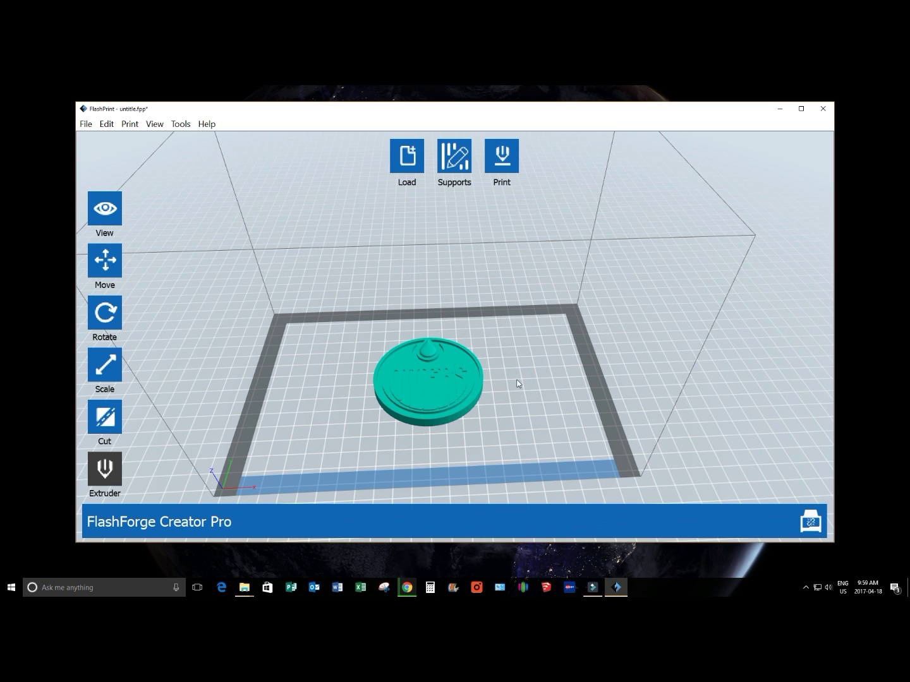
pyautogui.click(499, 167)
# Open the expert print settings and keep Standard print quality
pyautogui.click(501, 158)
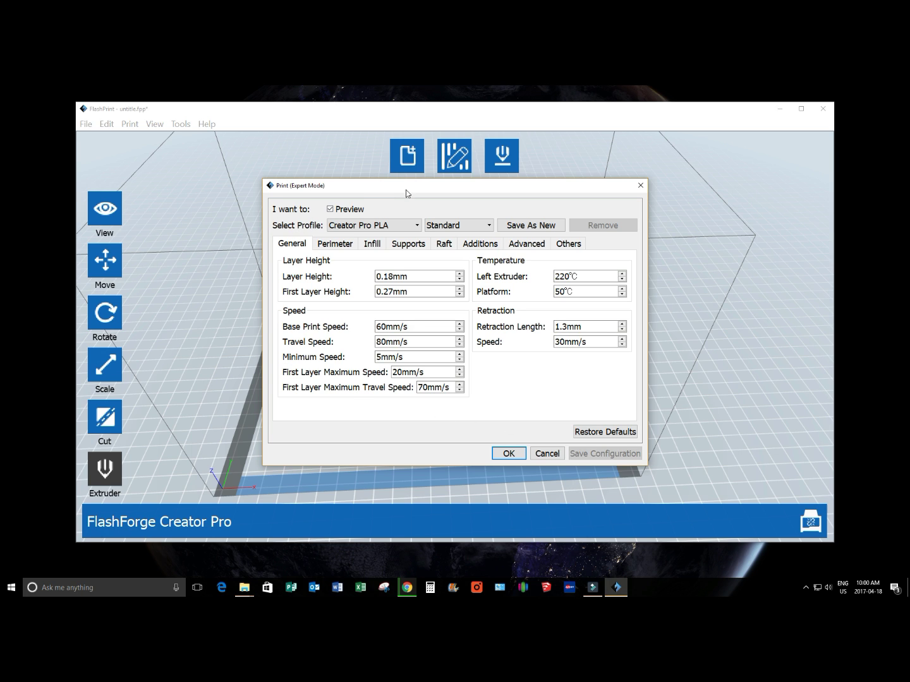
pyautogui.moveTo(405, 189); pyautogui.dragTo(398, 197)
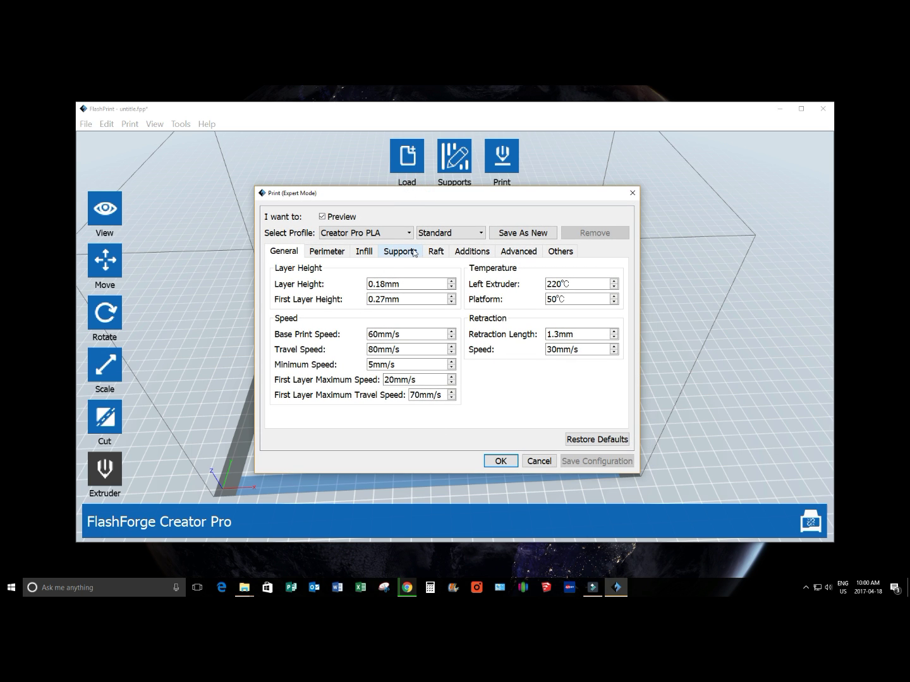
pyautogui.click(444, 234)
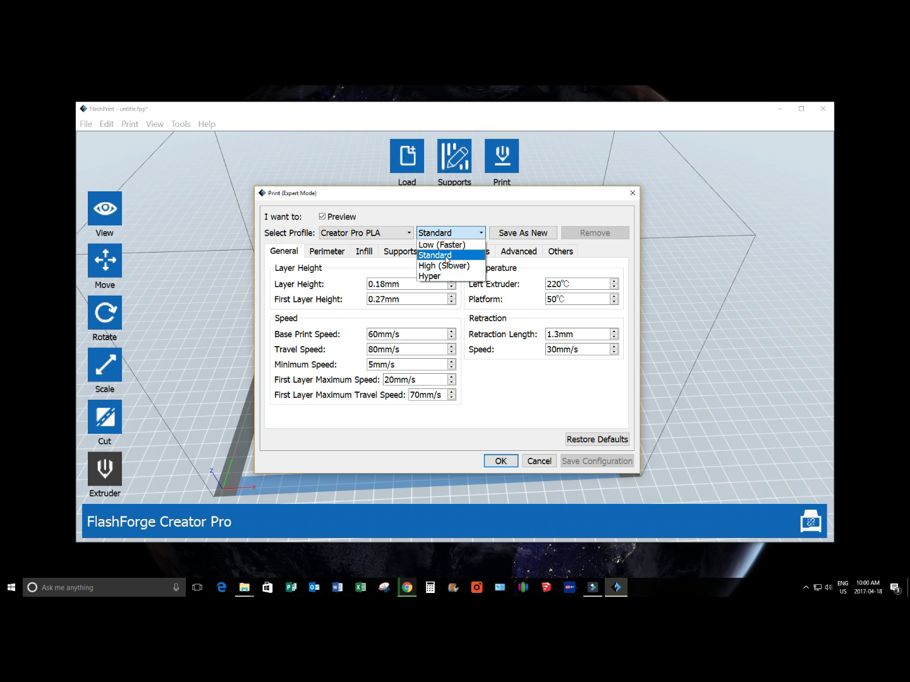
pyautogui.click(446, 255)
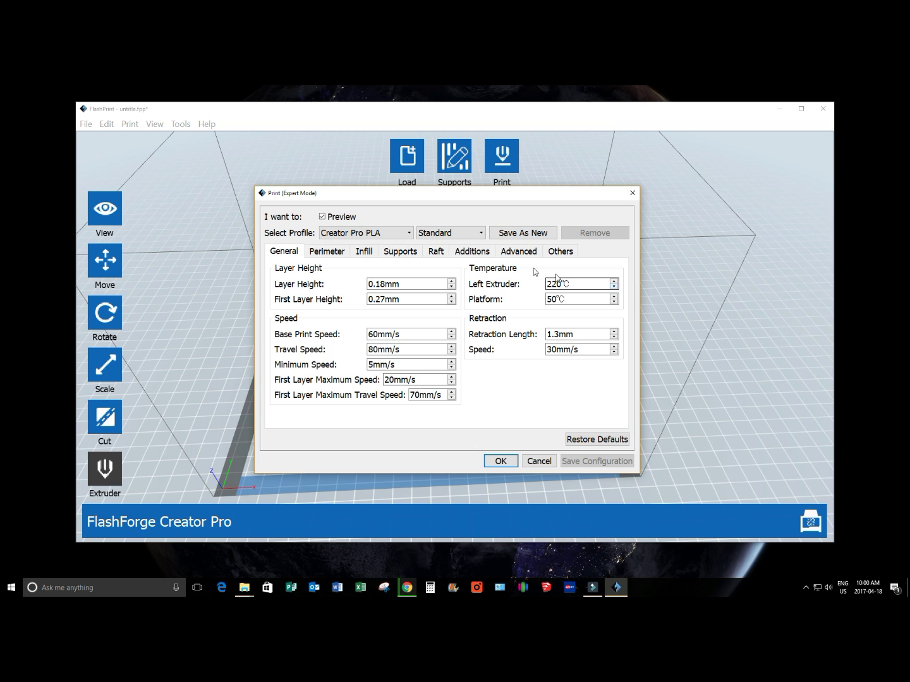
# Lower the left extruder temperature from 220°C to 210°C
pyautogui.click(614, 287)
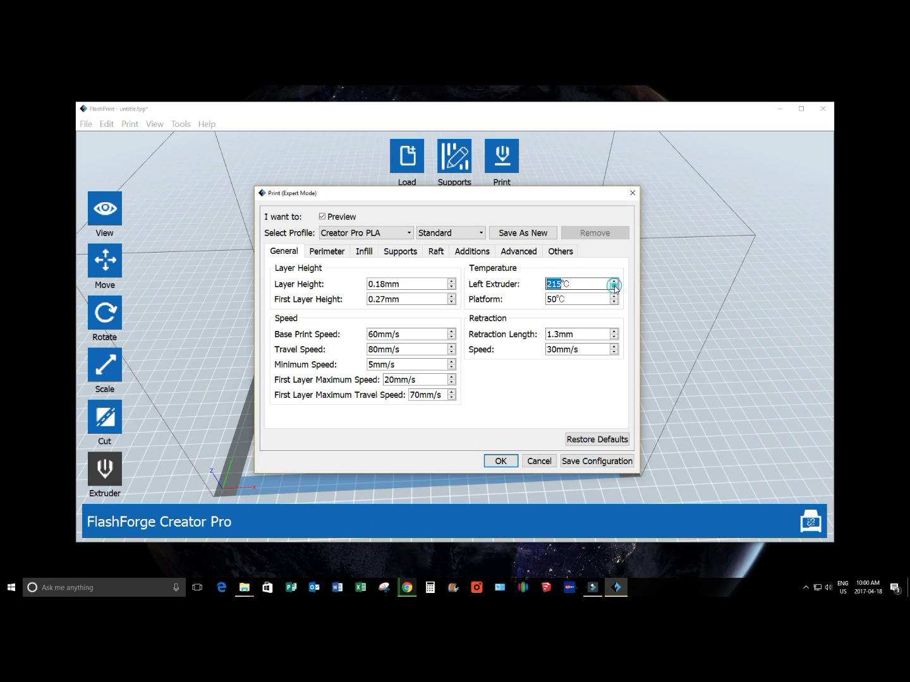
pyautogui.click(613, 287)
pyautogui.click(613, 287)
pyautogui.click(614, 287)
pyautogui.click(613, 287)
pyautogui.click(614, 281)
pyautogui.click(614, 283)
# Raise the shell count in the Perimeter settings from 2 to 3
pyautogui.click(339, 252)
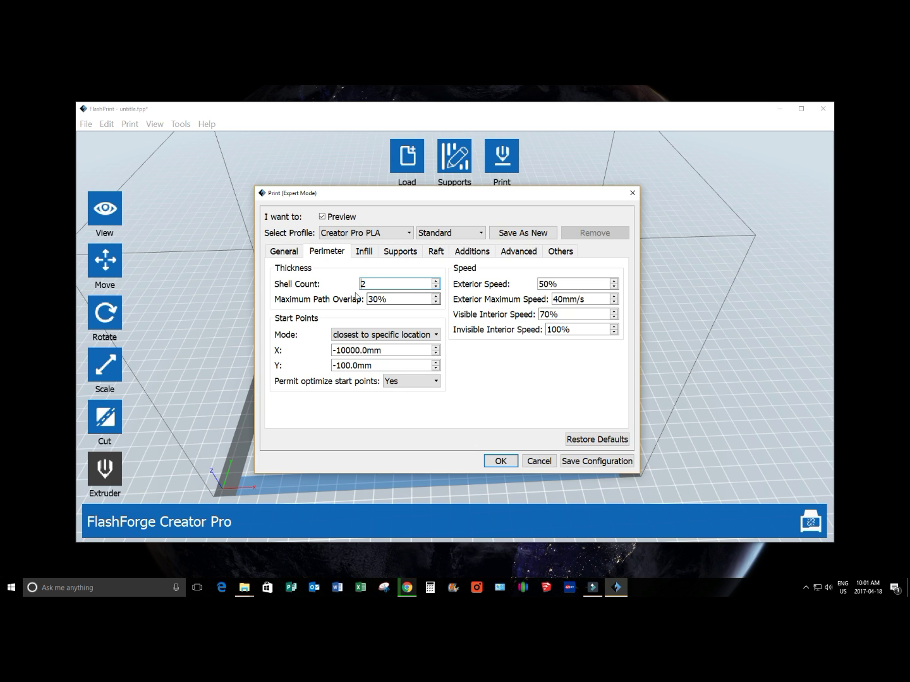
pyautogui.click(435, 281)
pyautogui.click(366, 253)
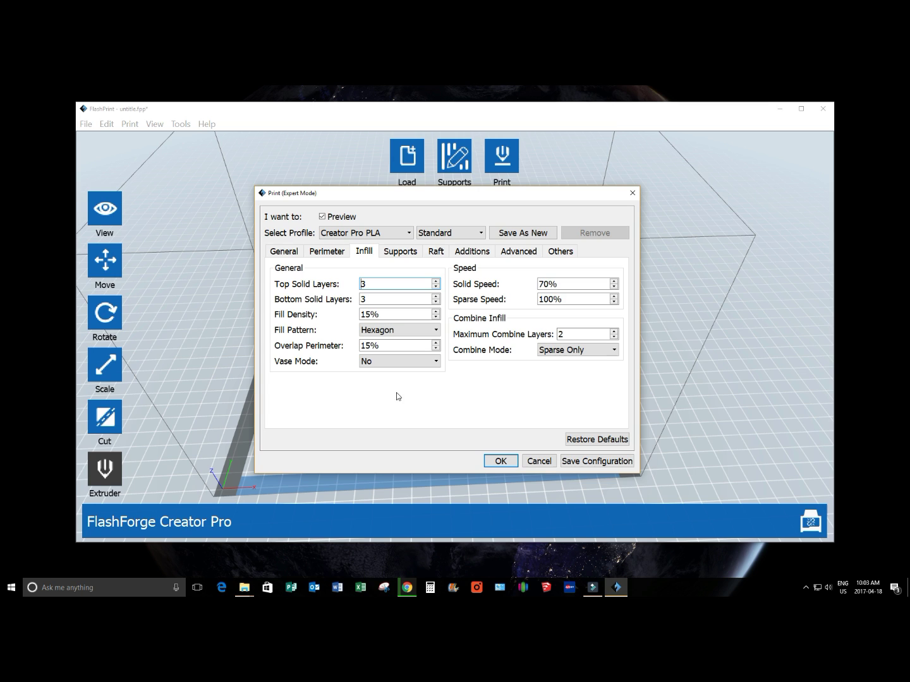
# Look over the support settings, then bring up the Raft settings
pyautogui.click(410, 255)
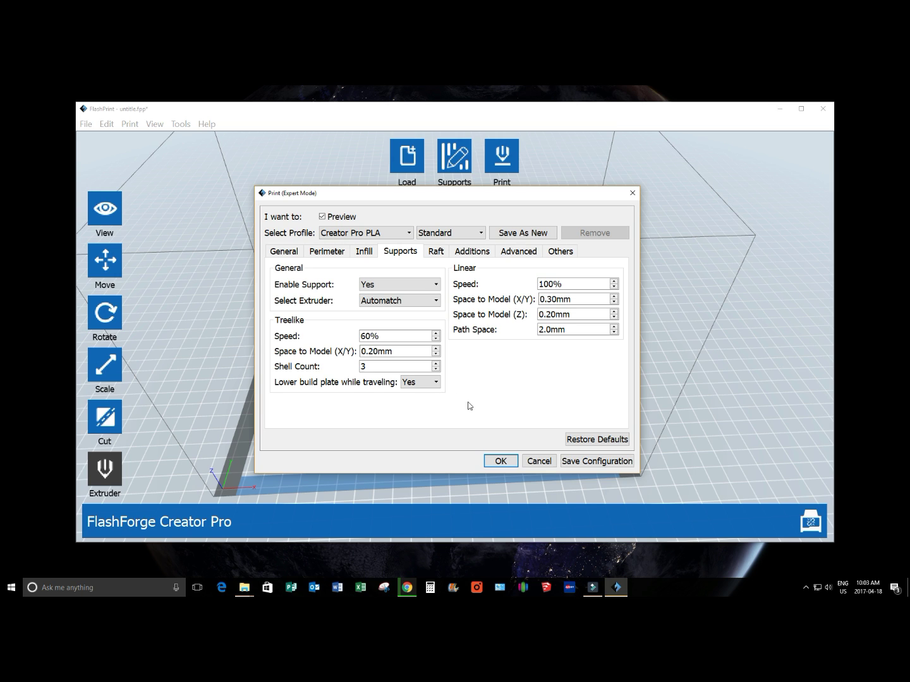
pyautogui.click(436, 251)
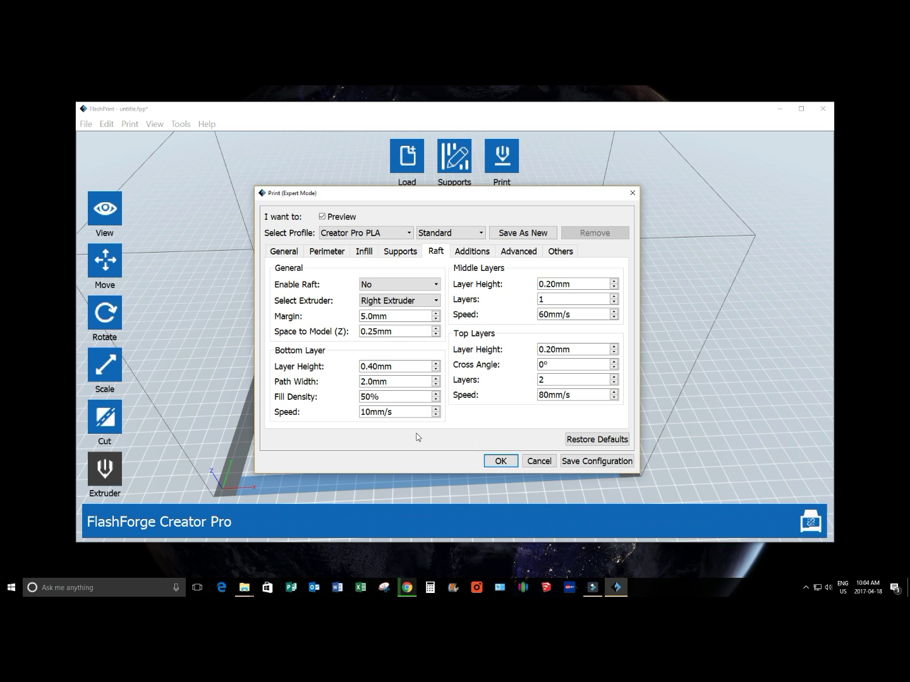
# Review the Additions pre-extrusion, wall and brim settings, then the Advanced stepper voltage settings
pyautogui.click(478, 254)
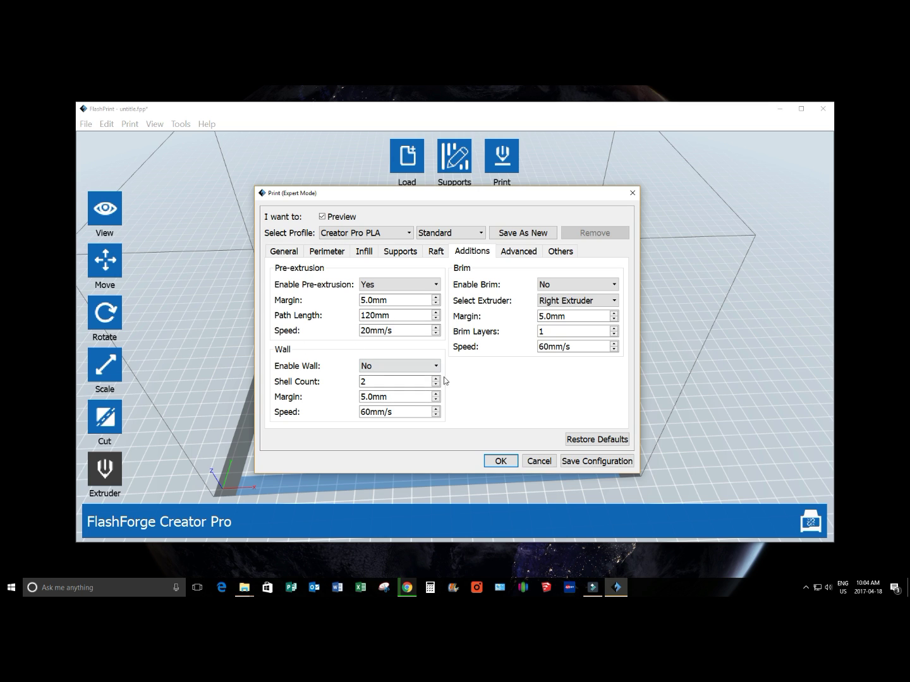
pyautogui.click(518, 251)
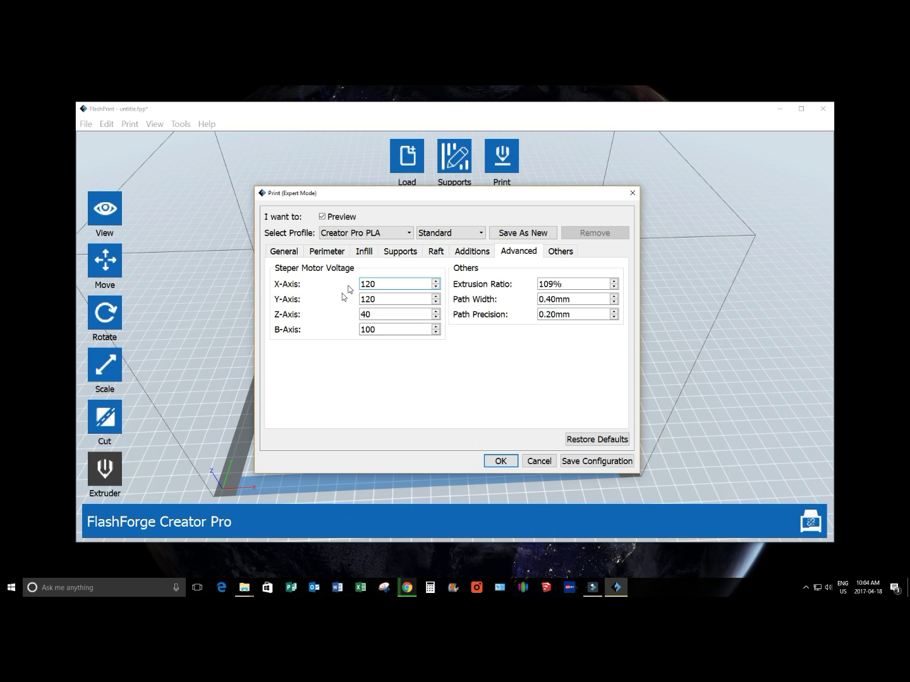
pyautogui.click(363, 285)
# Set the cooling fan status to Always On and save the print configuration
pyautogui.click(561, 253)
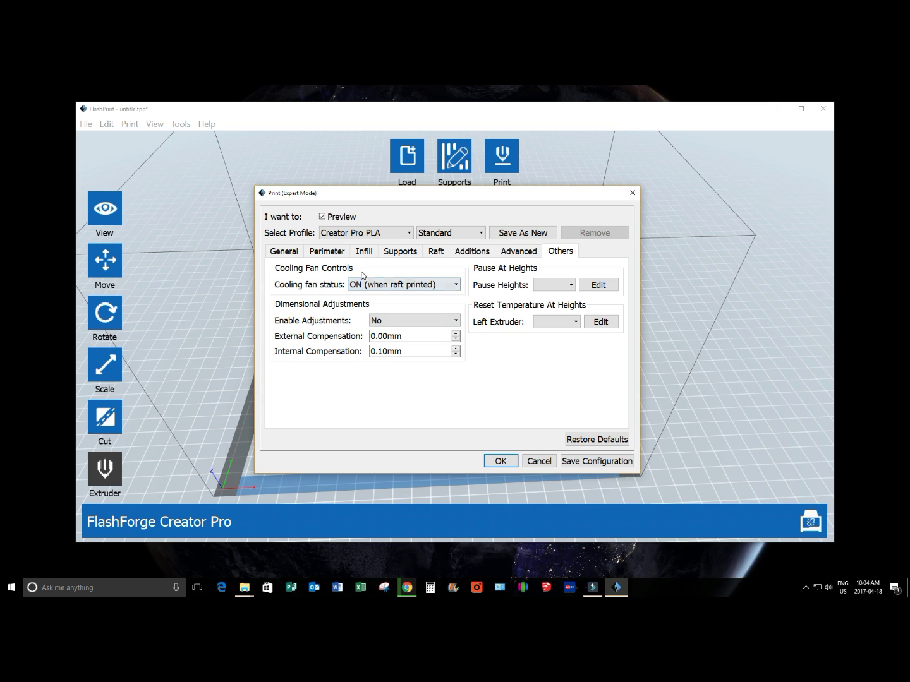
pyautogui.click(377, 285)
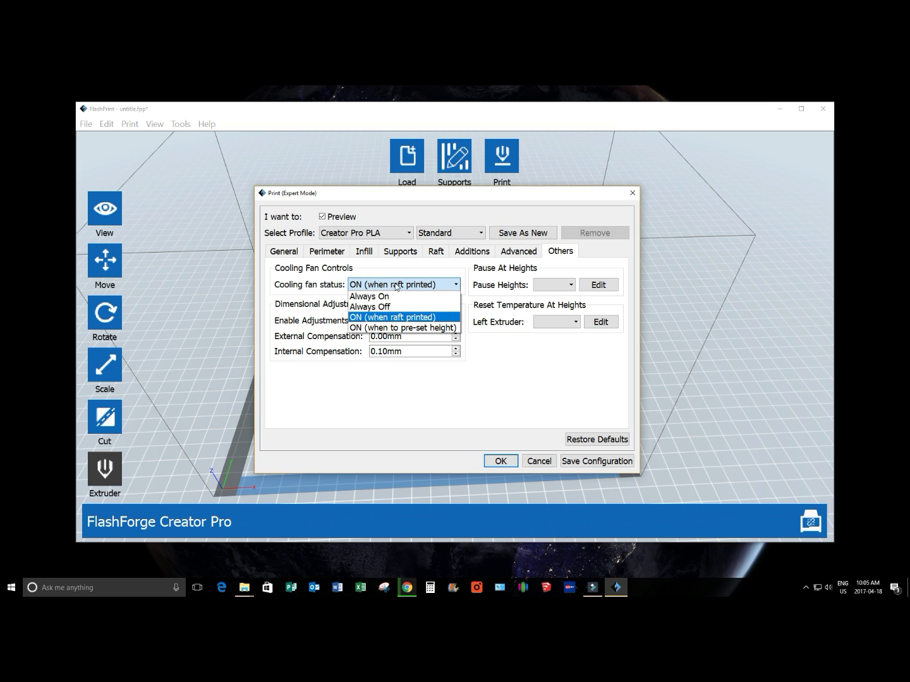
pyautogui.click(406, 295)
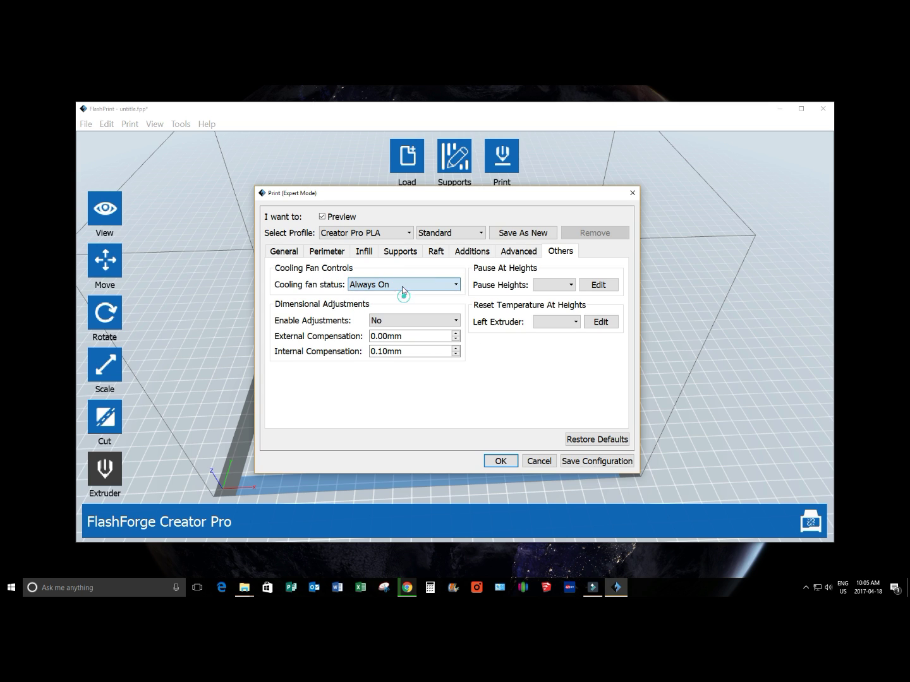
pyautogui.click(601, 463)
# Slice the coin and save Edmonton_Oilers_logo.x3g to Downloads
pyautogui.click(507, 464)
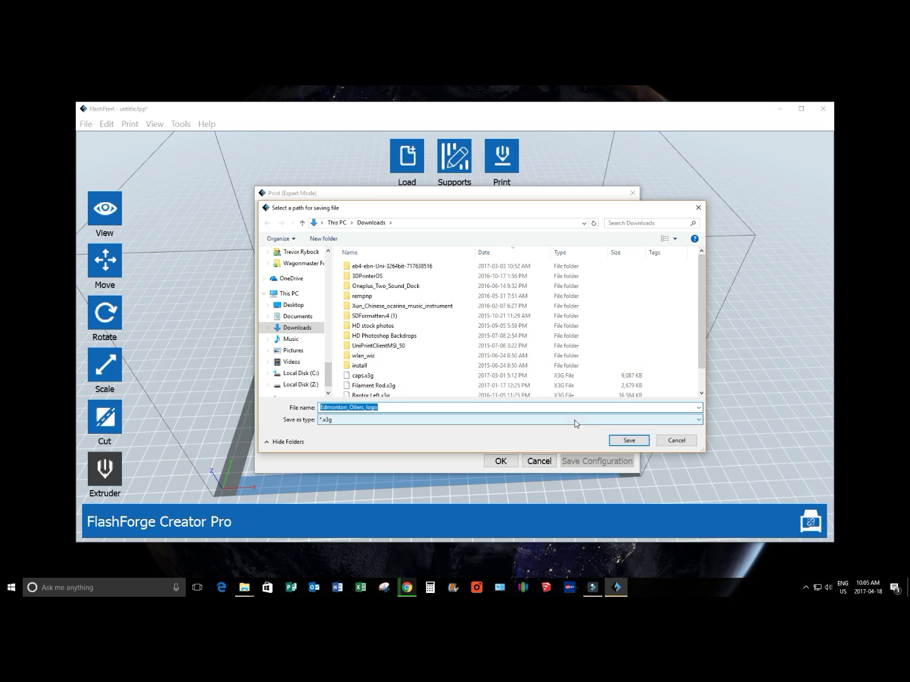
pyautogui.click(630, 440)
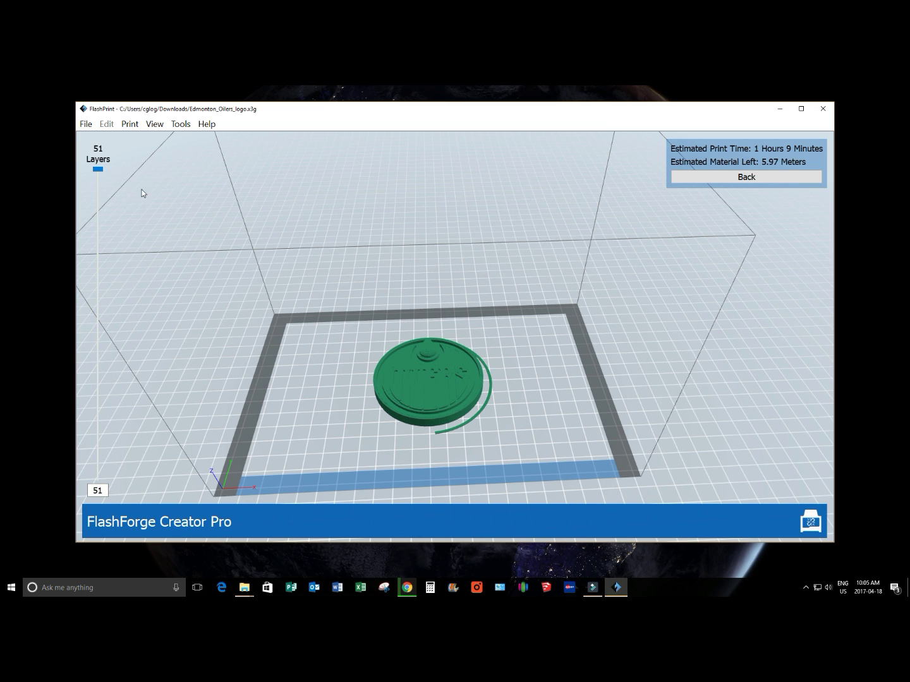
pyautogui.moveTo(96, 172); pyautogui.dragTo(108, 319)
pyautogui.scroll(5, 501, 398)
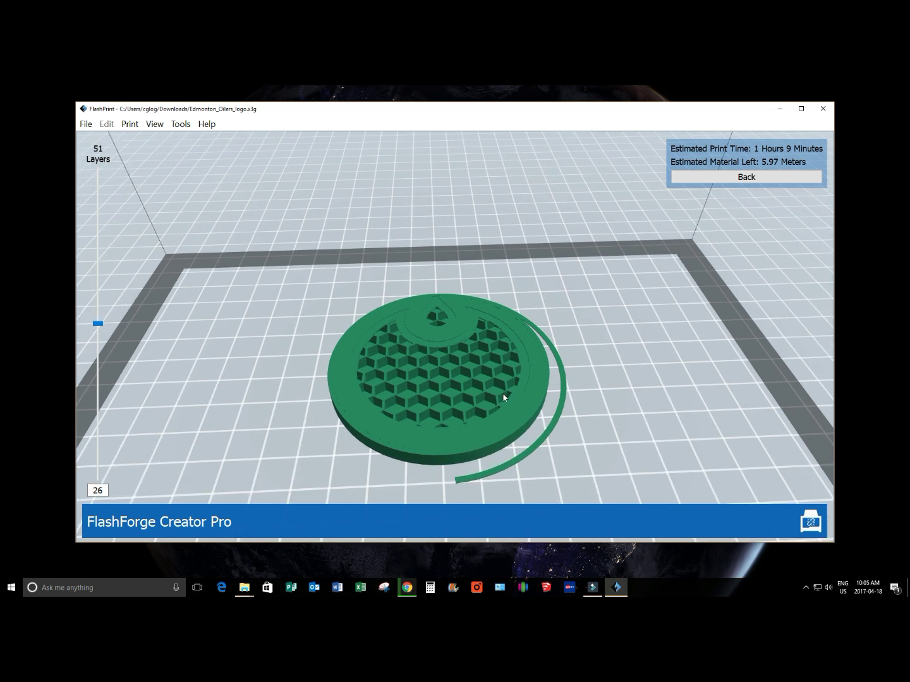
pyautogui.moveTo(632, 347)
pyautogui.mouseDown()
pyautogui.moveTo(633, 384)
pyautogui.moveTo(629, 347)
pyautogui.mouseUp()
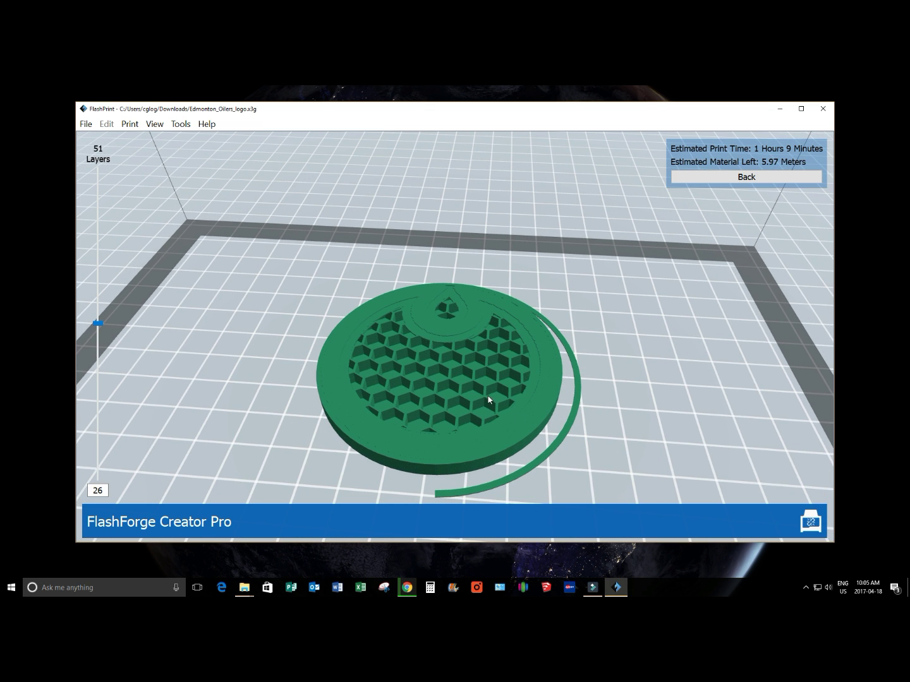
pyautogui.moveTo(638, 391); pyautogui.dragTo(565, 427)
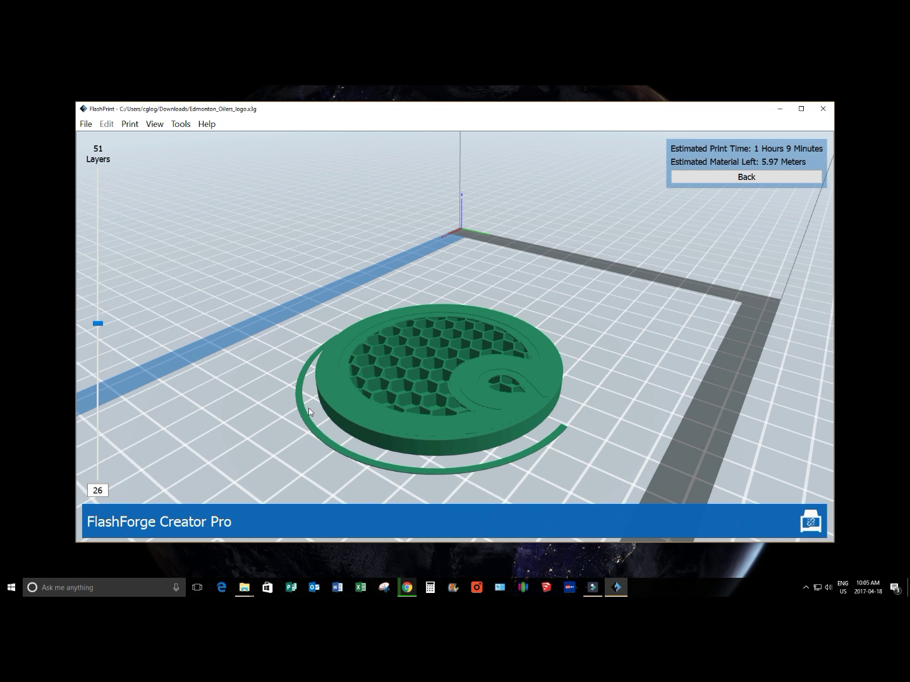
pyautogui.moveTo(309, 411)
pyautogui.mouseDown()
pyautogui.moveTo(285, 428)
pyautogui.moveTo(304, 429)
pyautogui.mouseUp()
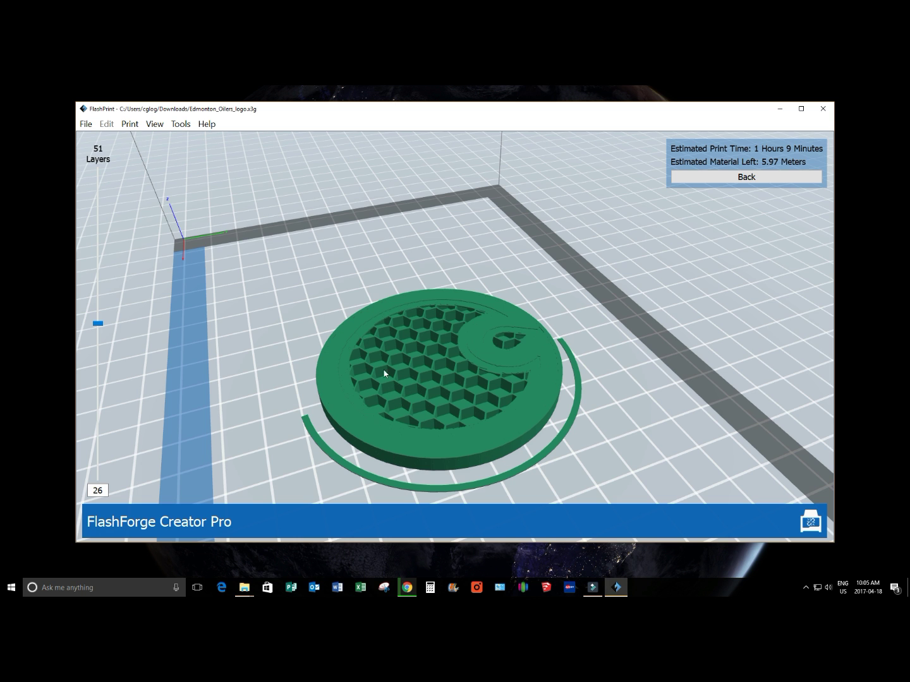
pyautogui.moveTo(312, 358); pyautogui.dragTo(335, 364)
pyautogui.moveTo(95, 326); pyautogui.dragTo(103, 167)
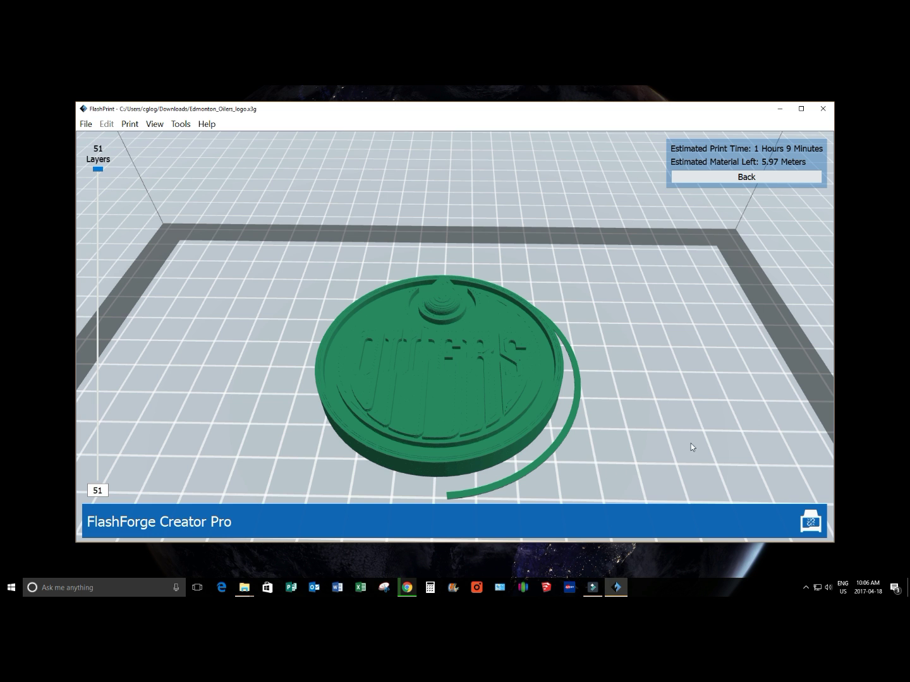
pyautogui.moveTo(244, 588)
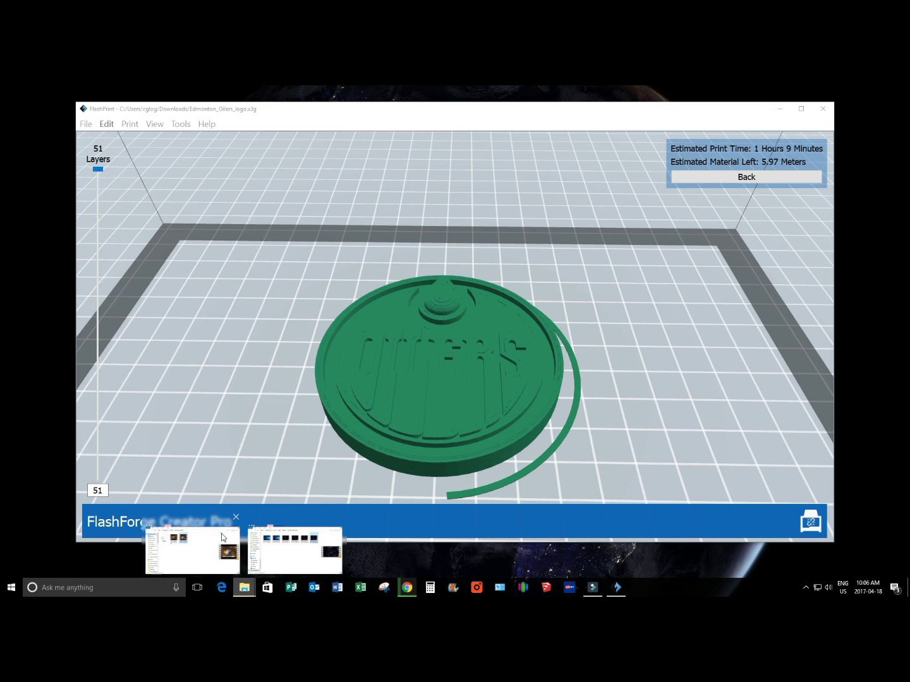
# Confirm Edmonton_Oilers_logo.x3g is in Downloads in File Explorer, then close Explorer
pyautogui.click(189, 546)
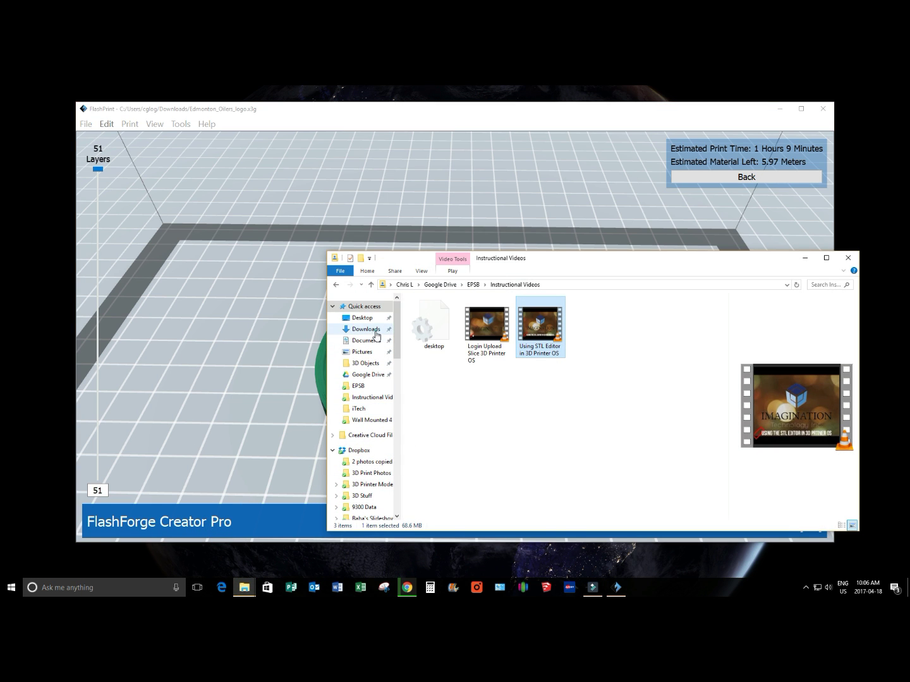
pyautogui.click(366, 329)
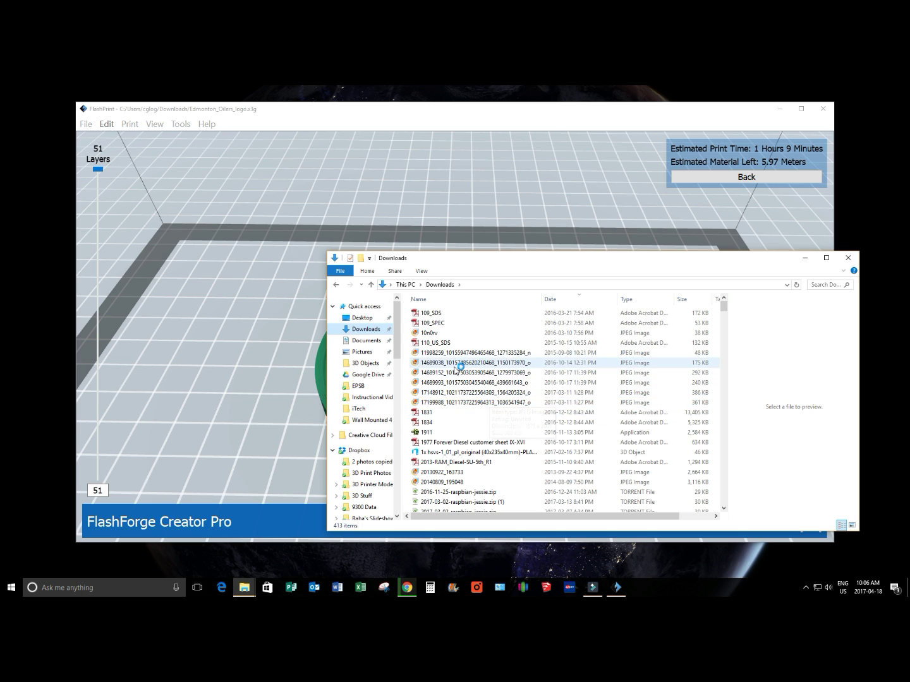
pyautogui.click(496, 423)
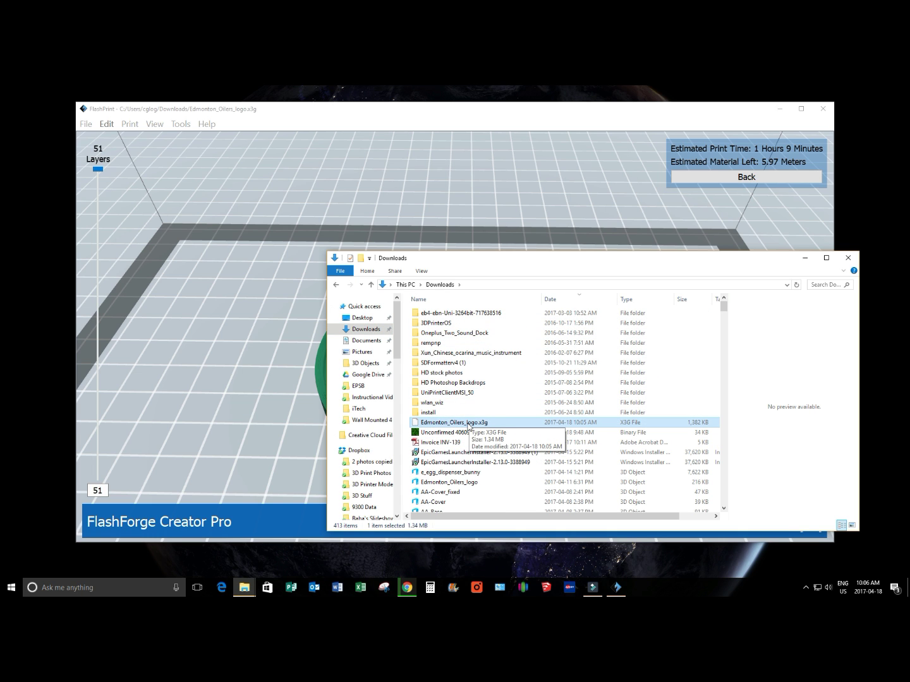
pyautogui.click(848, 259)
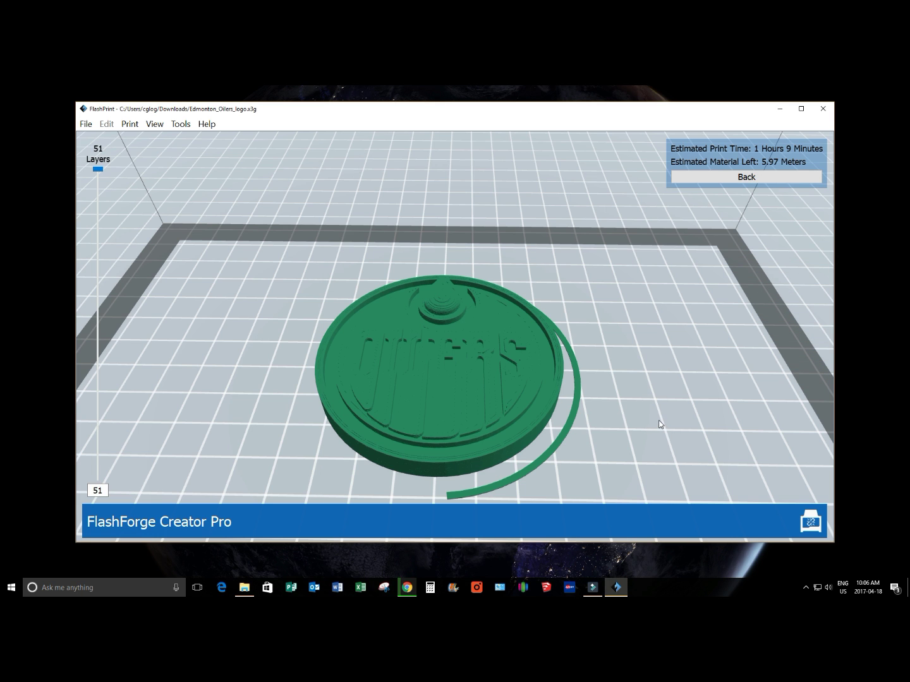
pyautogui.scroll(-4, 447, 428)
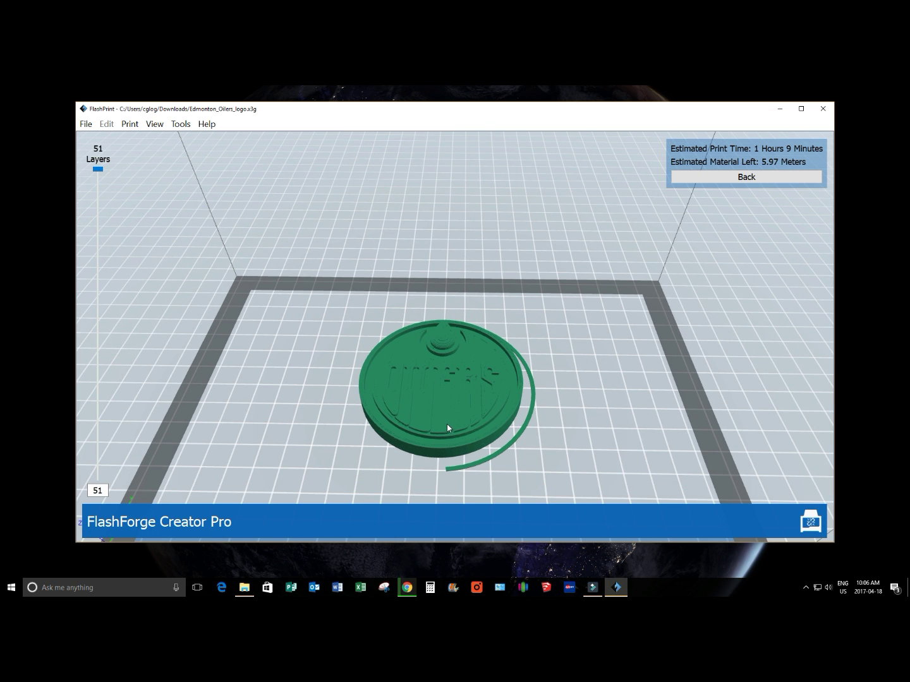